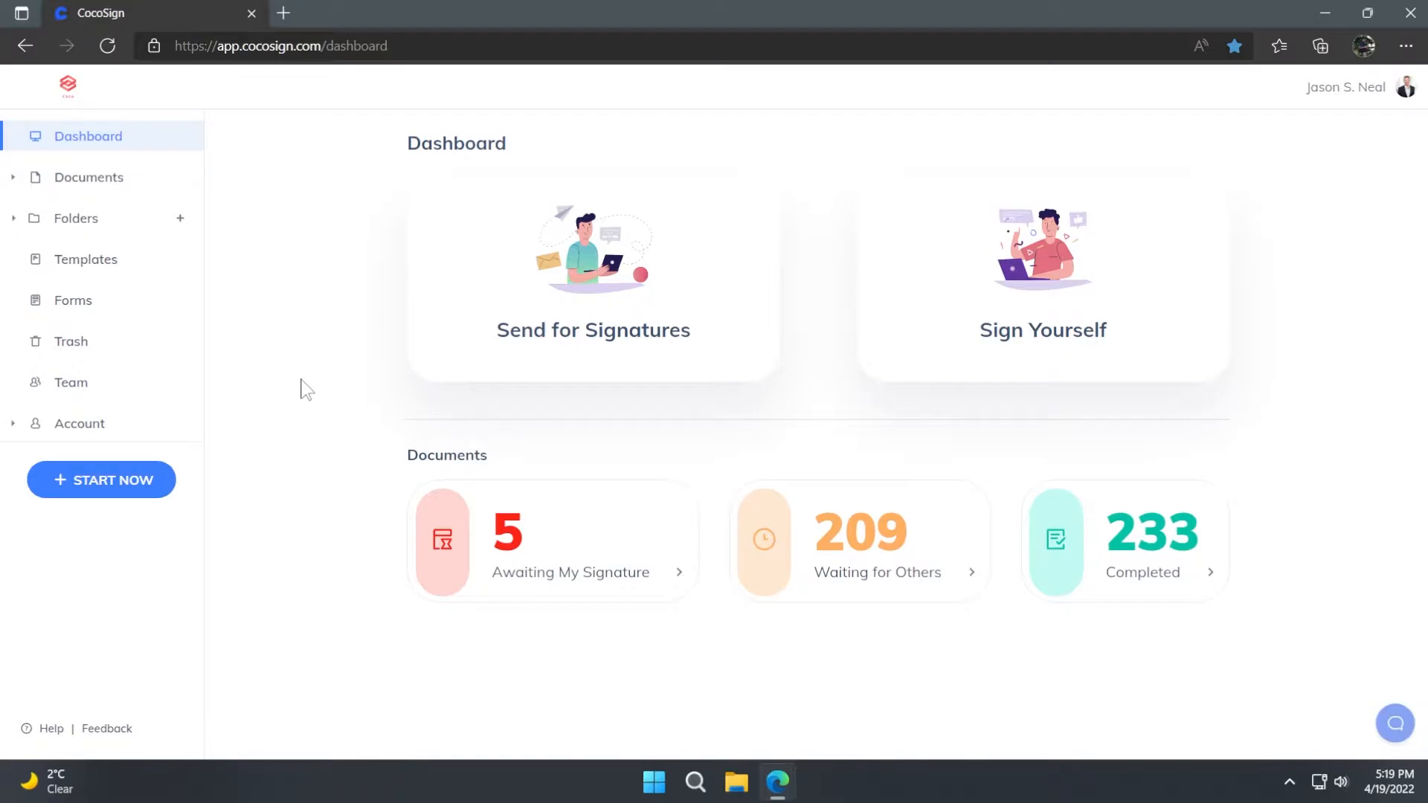
pyautogui.click(88, 308)
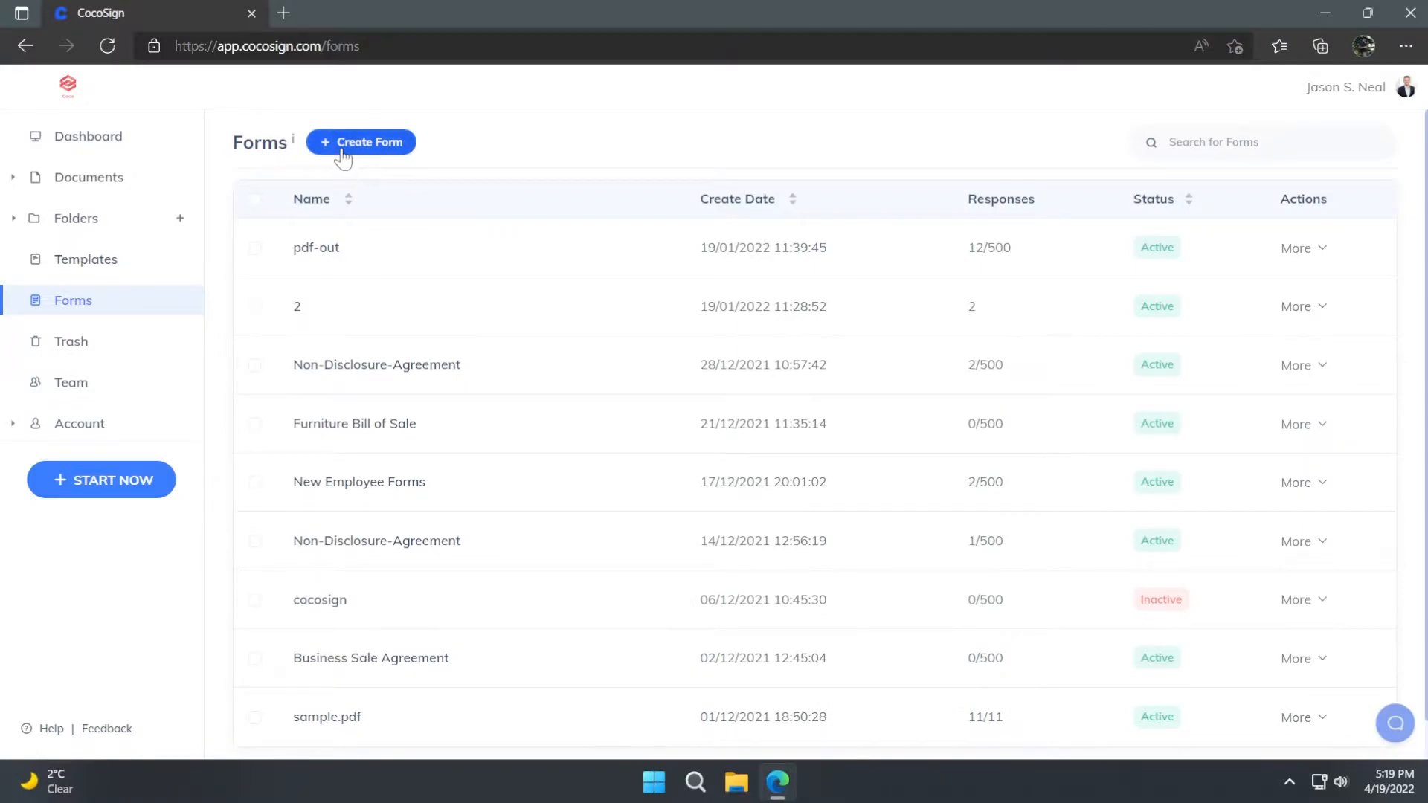
pyautogui.click(346, 149)
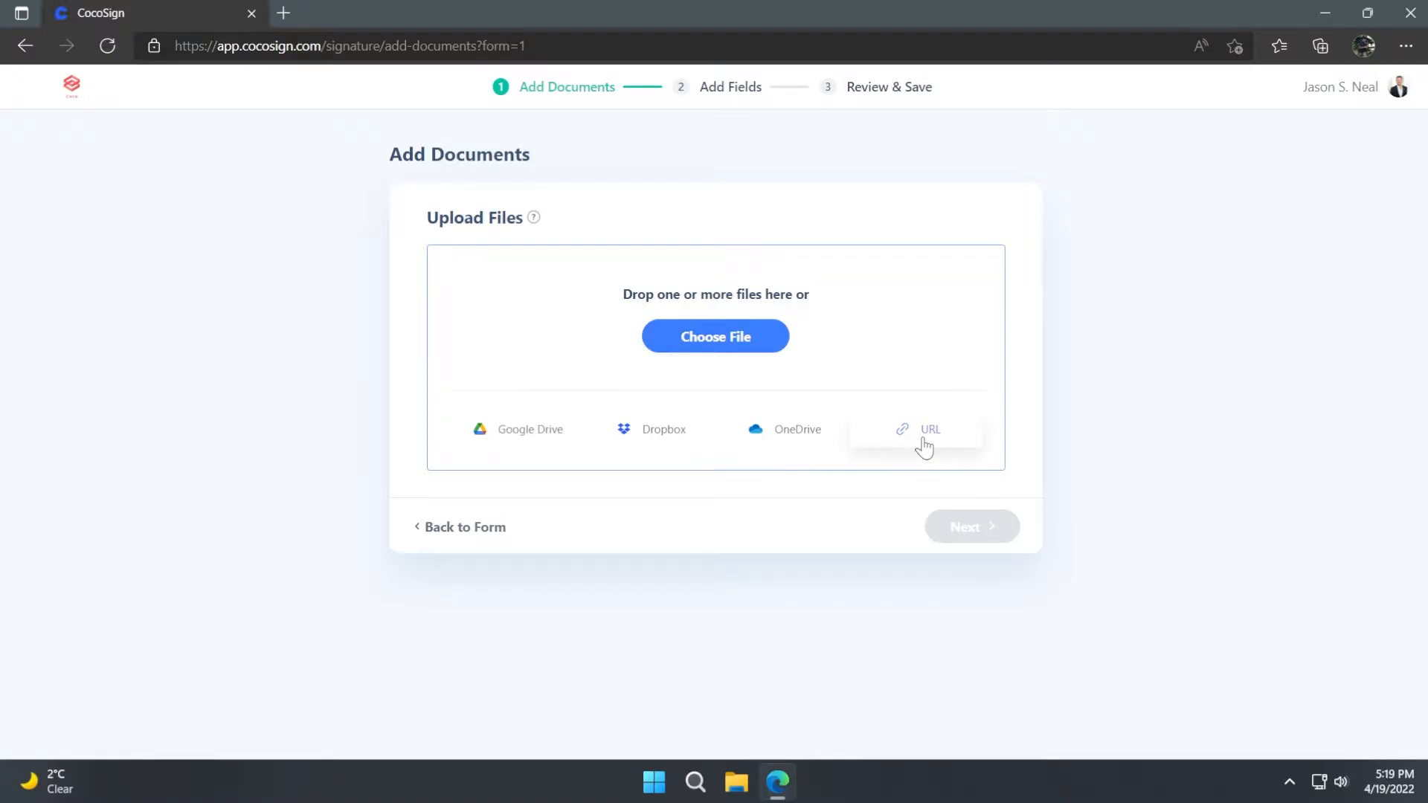
pyautogui.click(890, 369)
pyautogui.click(560, 421)
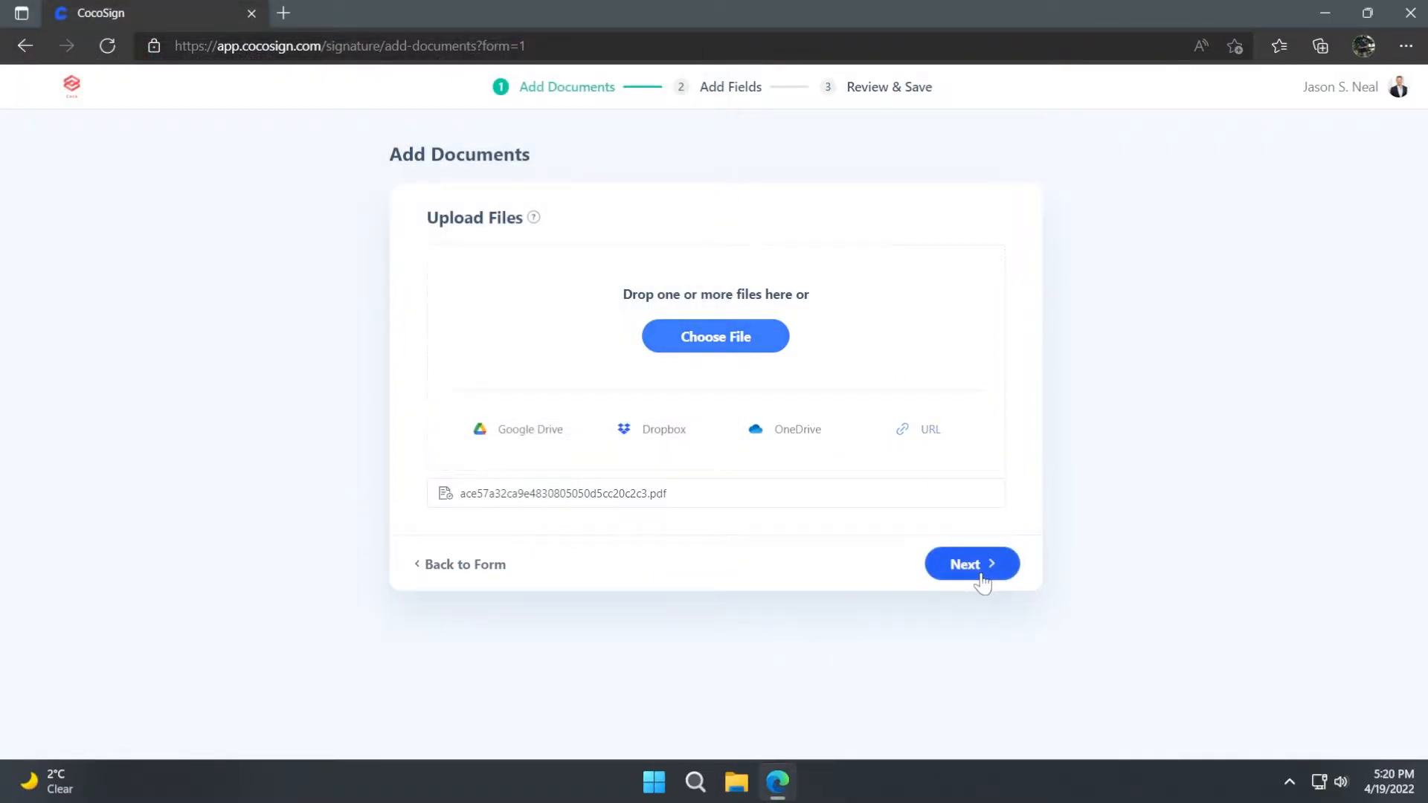
pyautogui.click(979, 573)
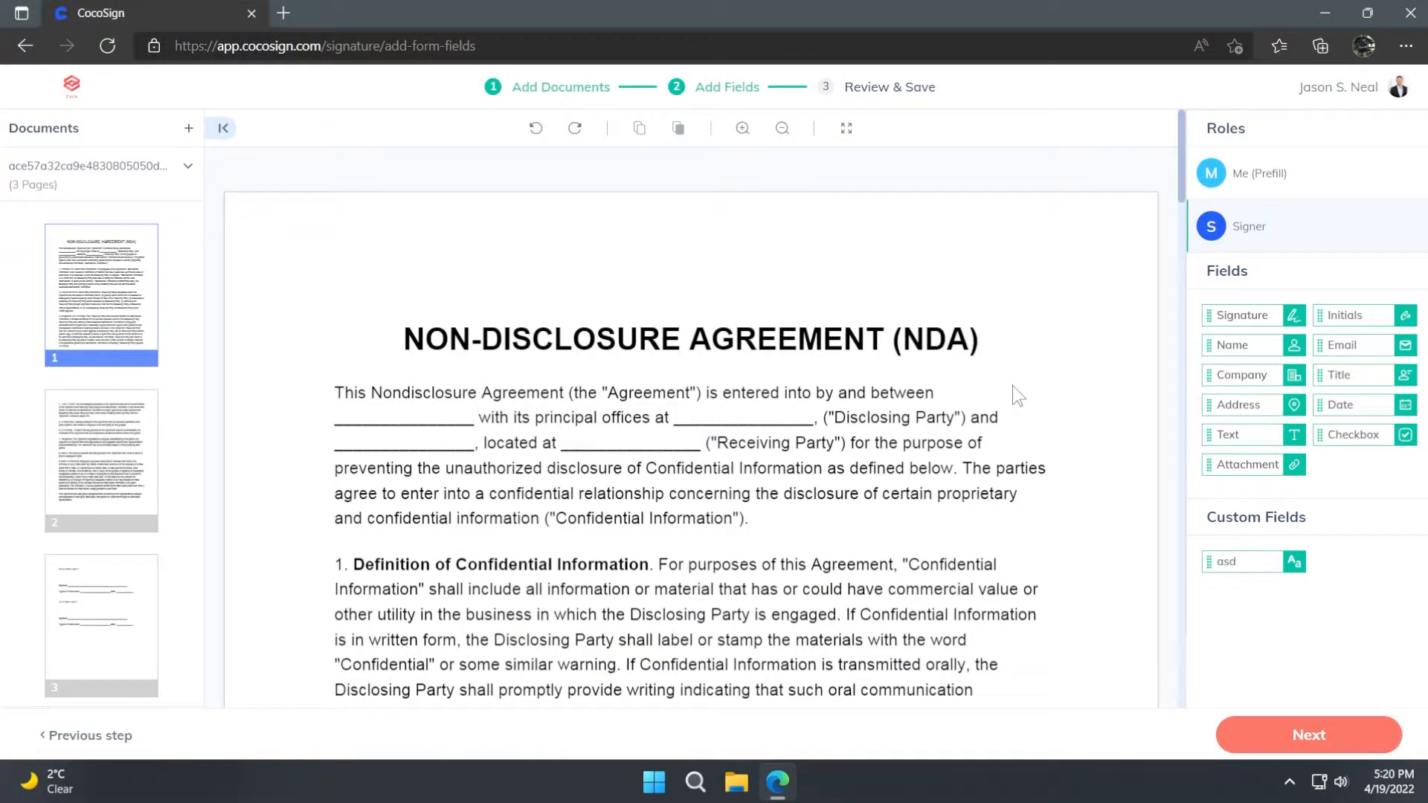
# - Place a Signature field on the disclosing party's office blank and a Company field on the receiving party's name blank
pyautogui.moveTo(1238, 315)
pyautogui.mouseDown()
pyautogui.moveTo(1219, 334)
pyautogui.moveTo(690, 407)
pyautogui.moveTo(766, 411)
pyautogui.mouseUp()
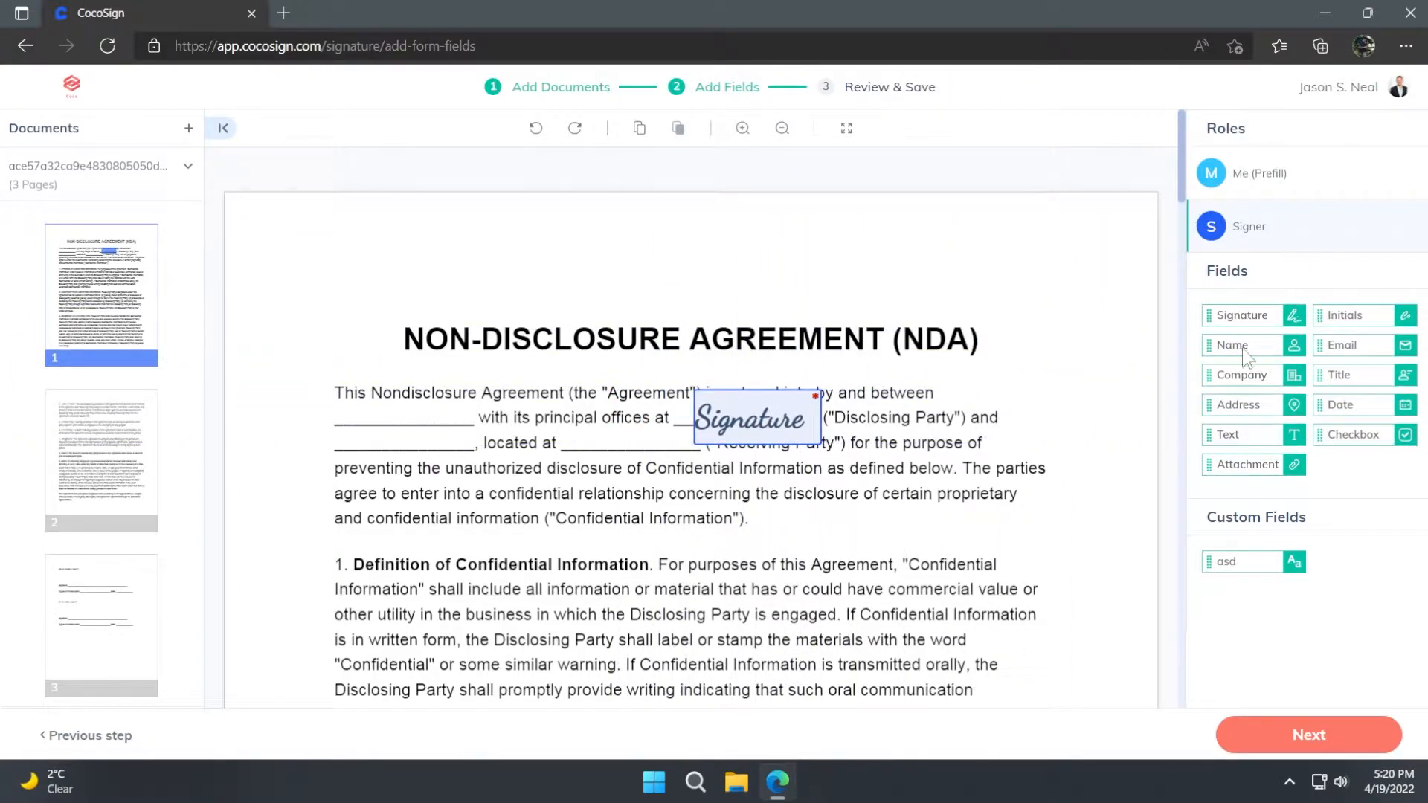
pyautogui.moveTo(1248, 381); pyautogui.dragTo(402, 439)
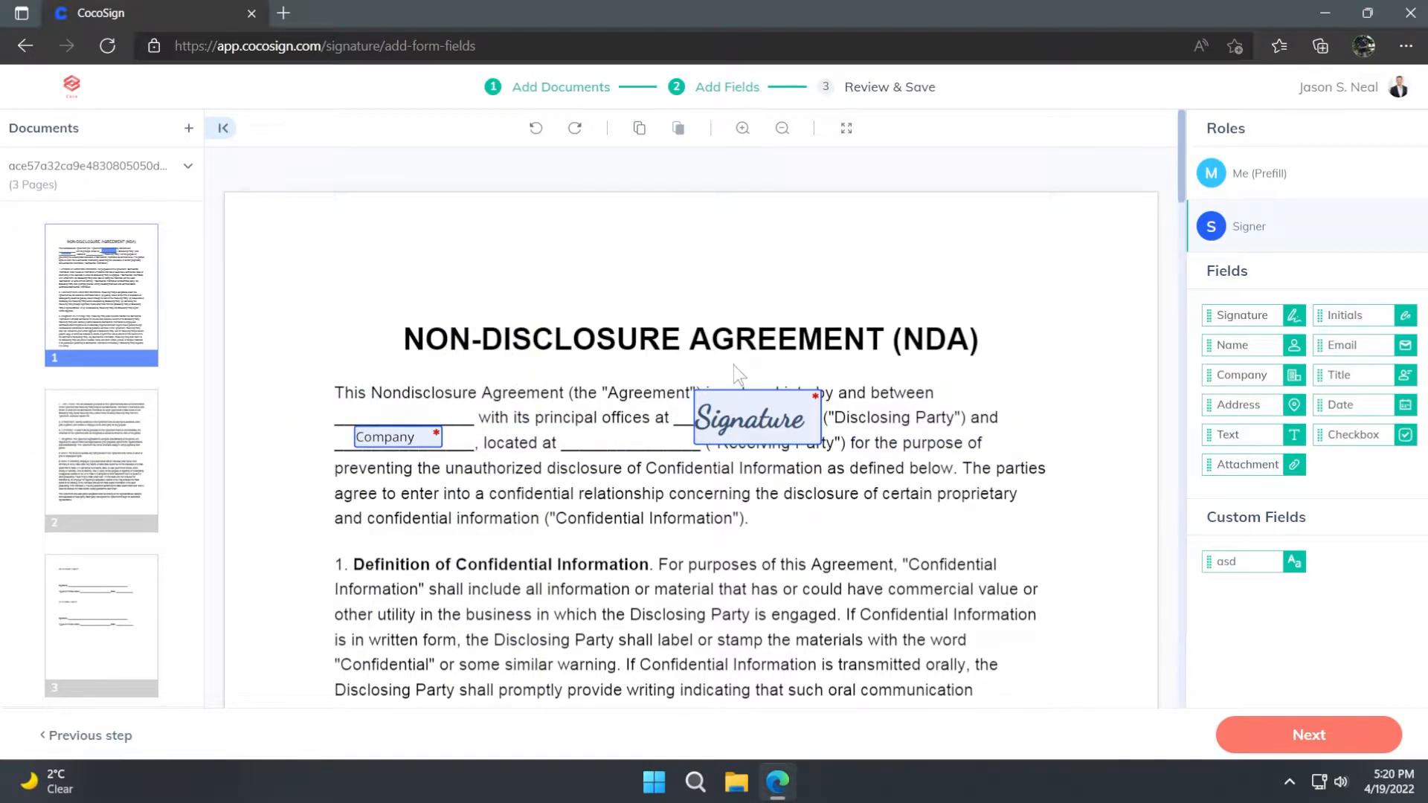
# - Assign the Signature field to Me (Prefill) and sign it with the large black first-name-only typed signature
pyautogui.click(751, 423)
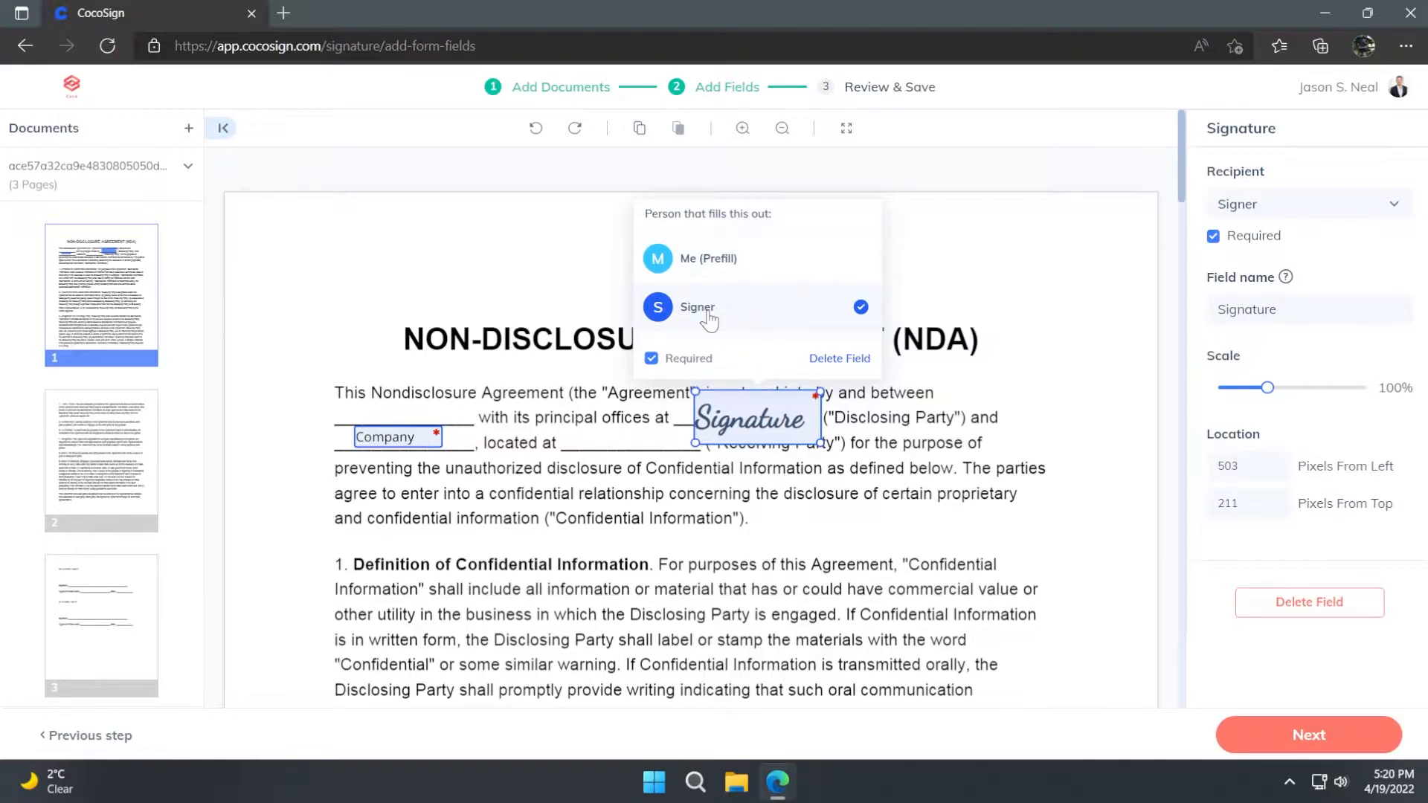
pyautogui.click(744, 272)
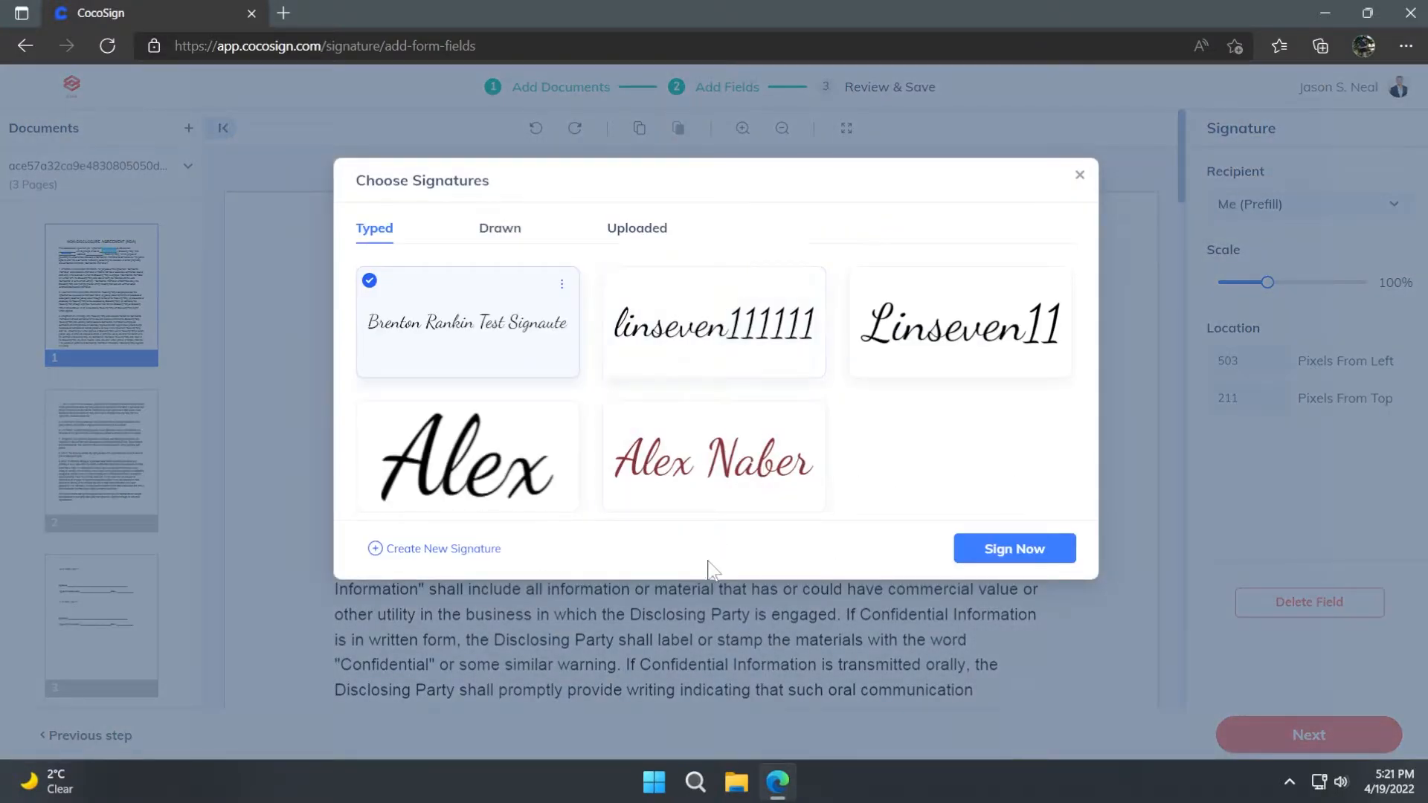
pyautogui.click(499, 483)
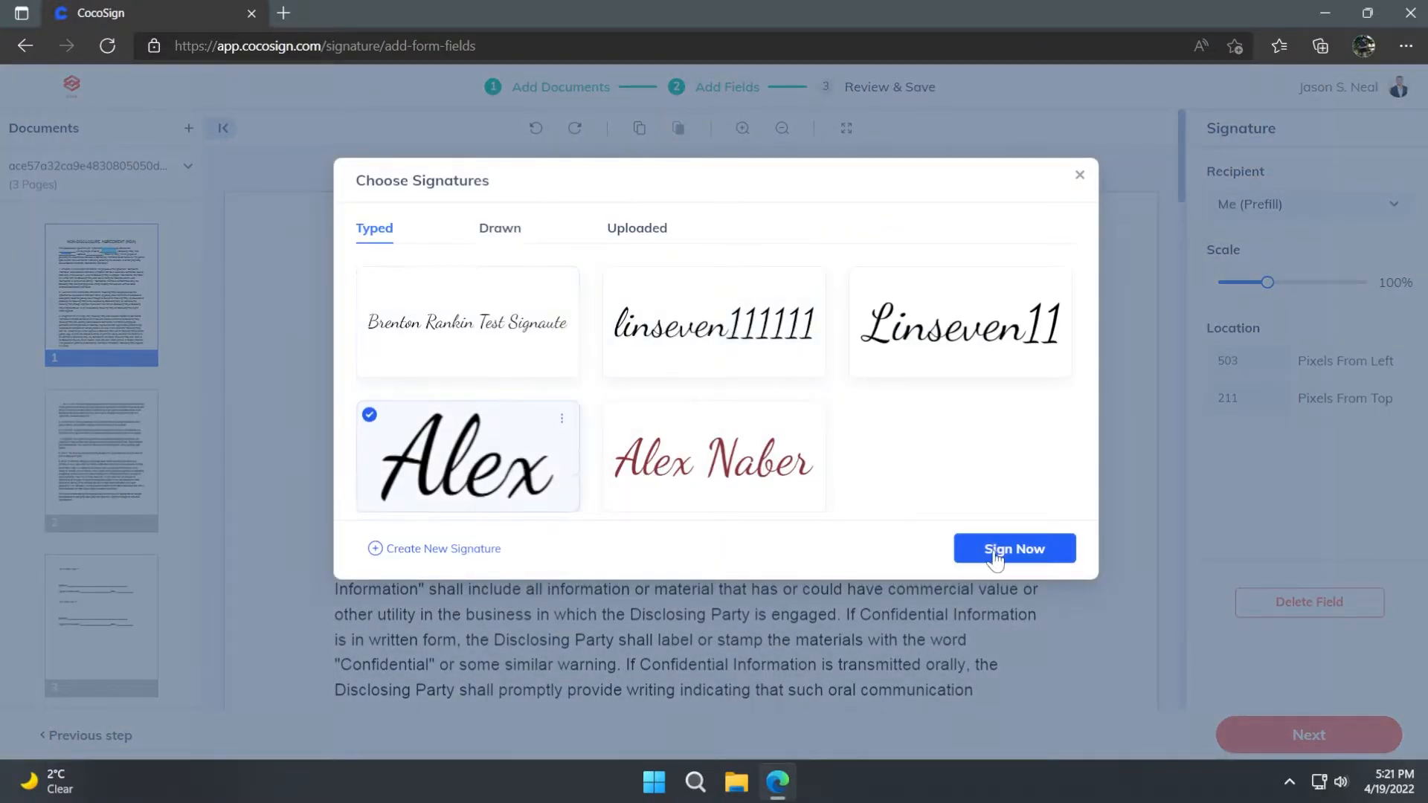
pyautogui.click(995, 551)
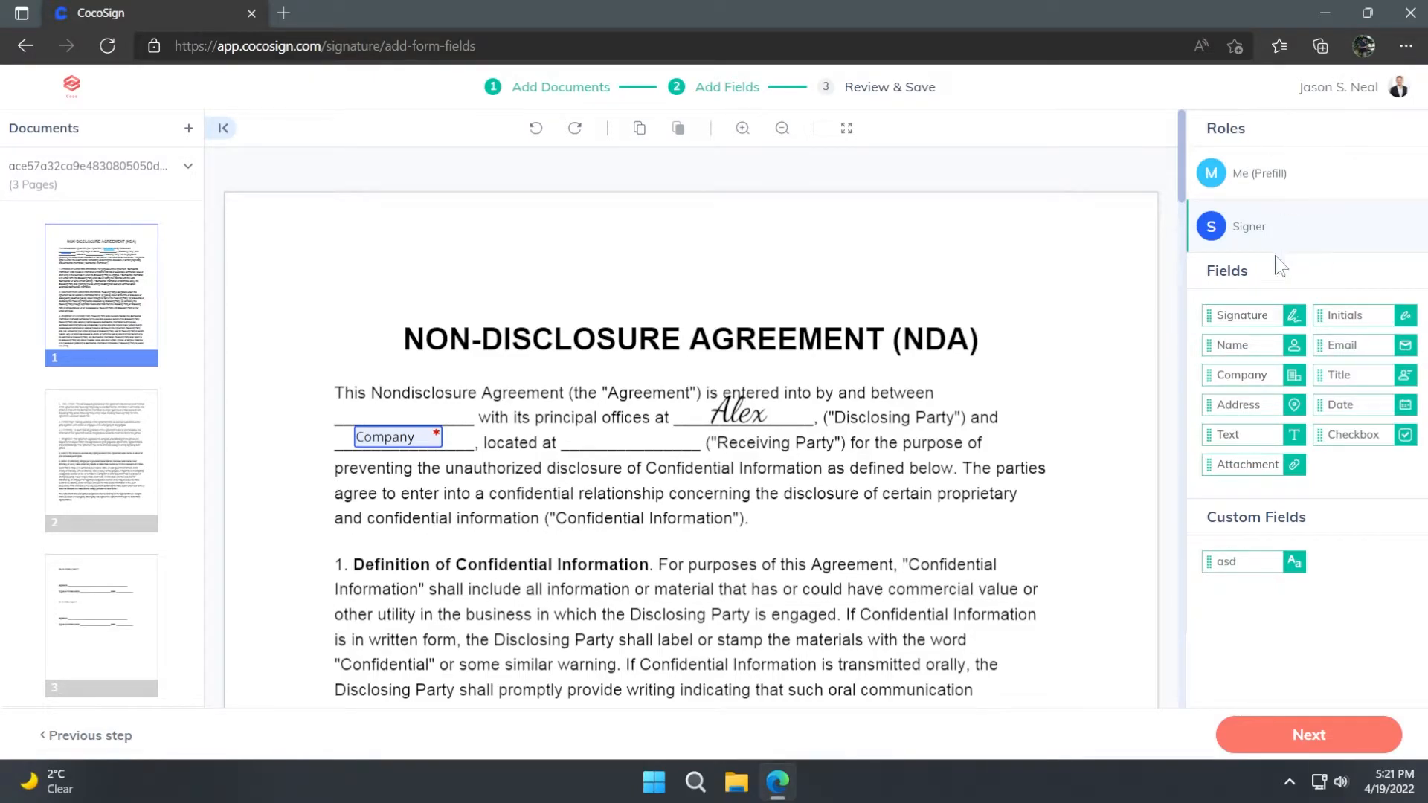
# - Select the Me (Prefill) role, continue to the review stage and name the form "Document"
pyautogui.click(1274, 186)
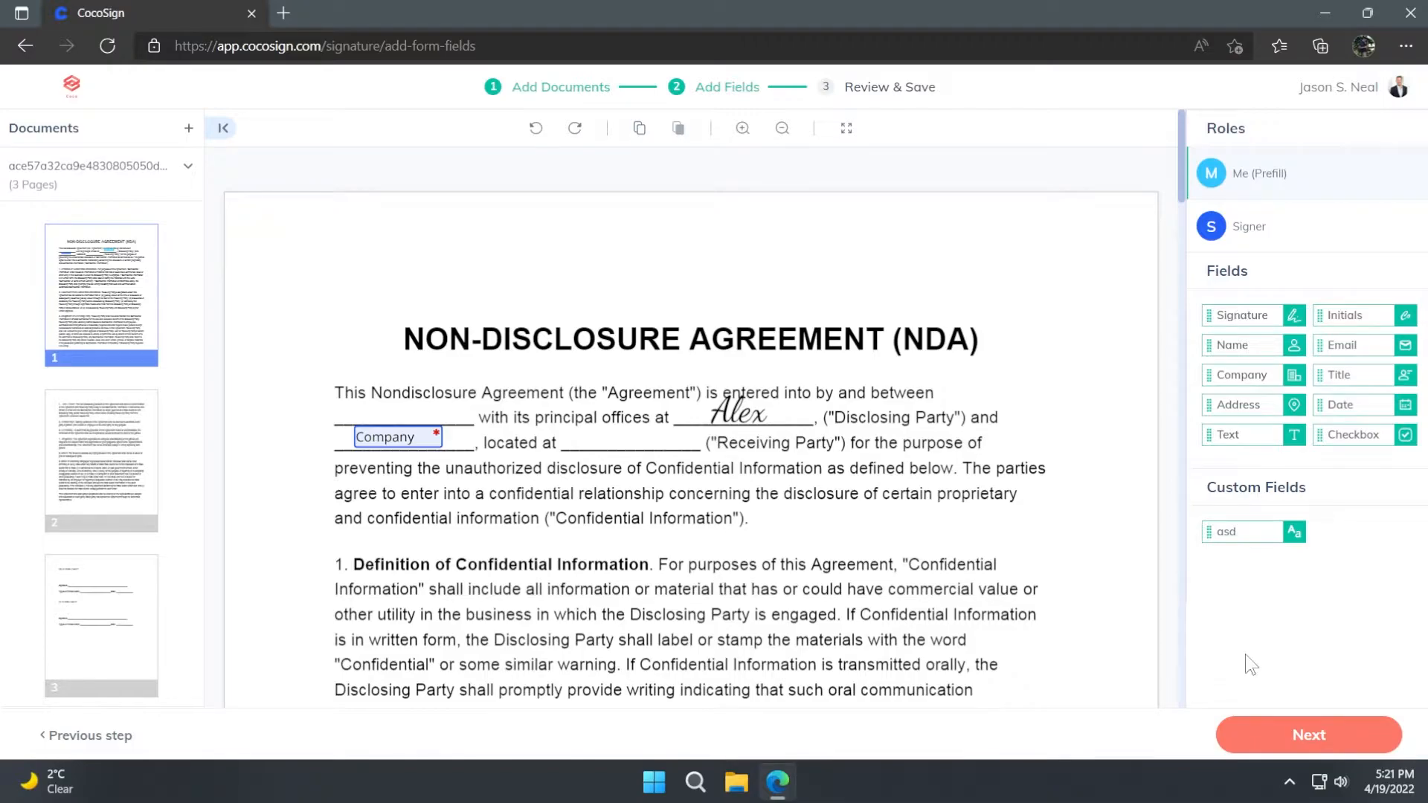
pyautogui.click(1313, 743)
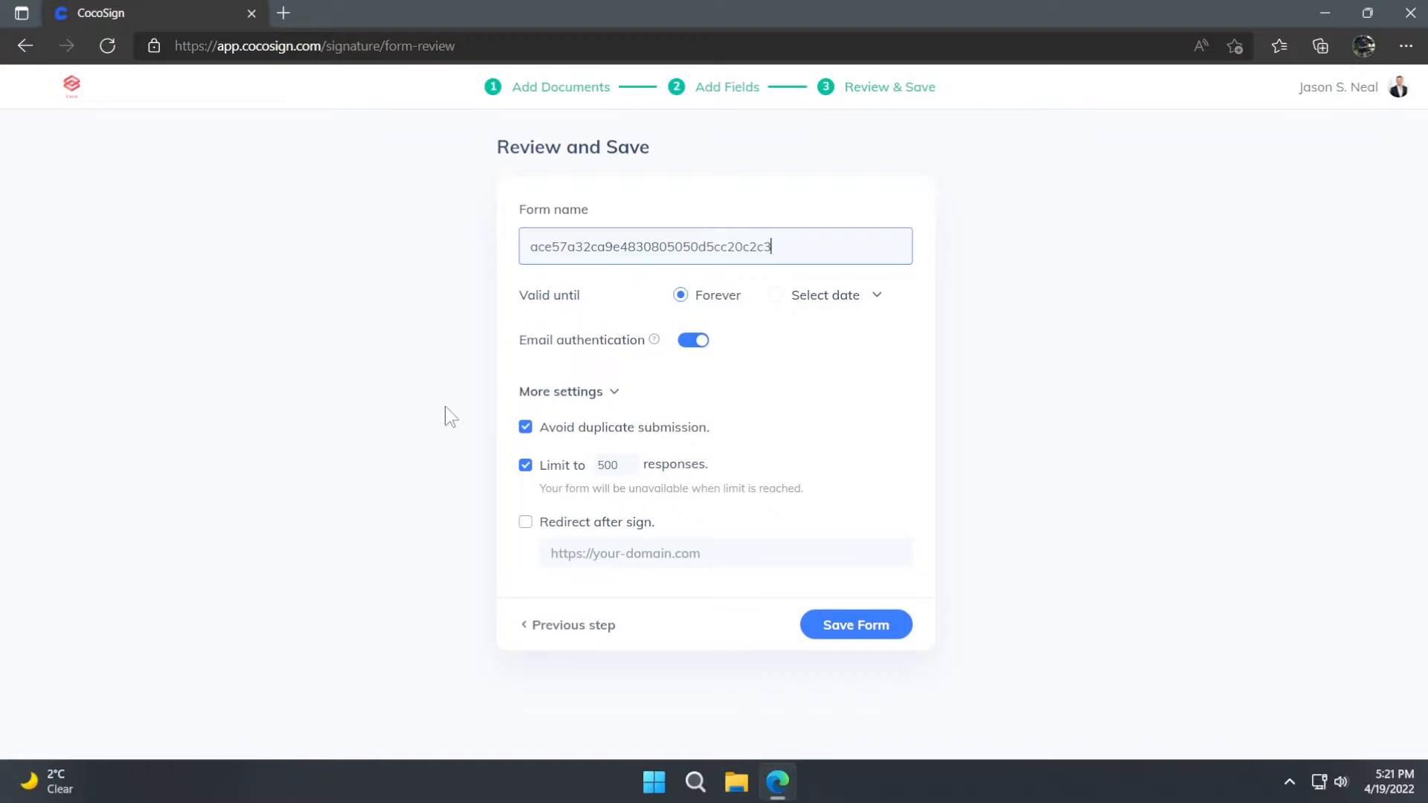
pyautogui.hotkey('ctrl', 'a')
pyautogui.press('BackSpace')
pyautogui.click(563, 316)
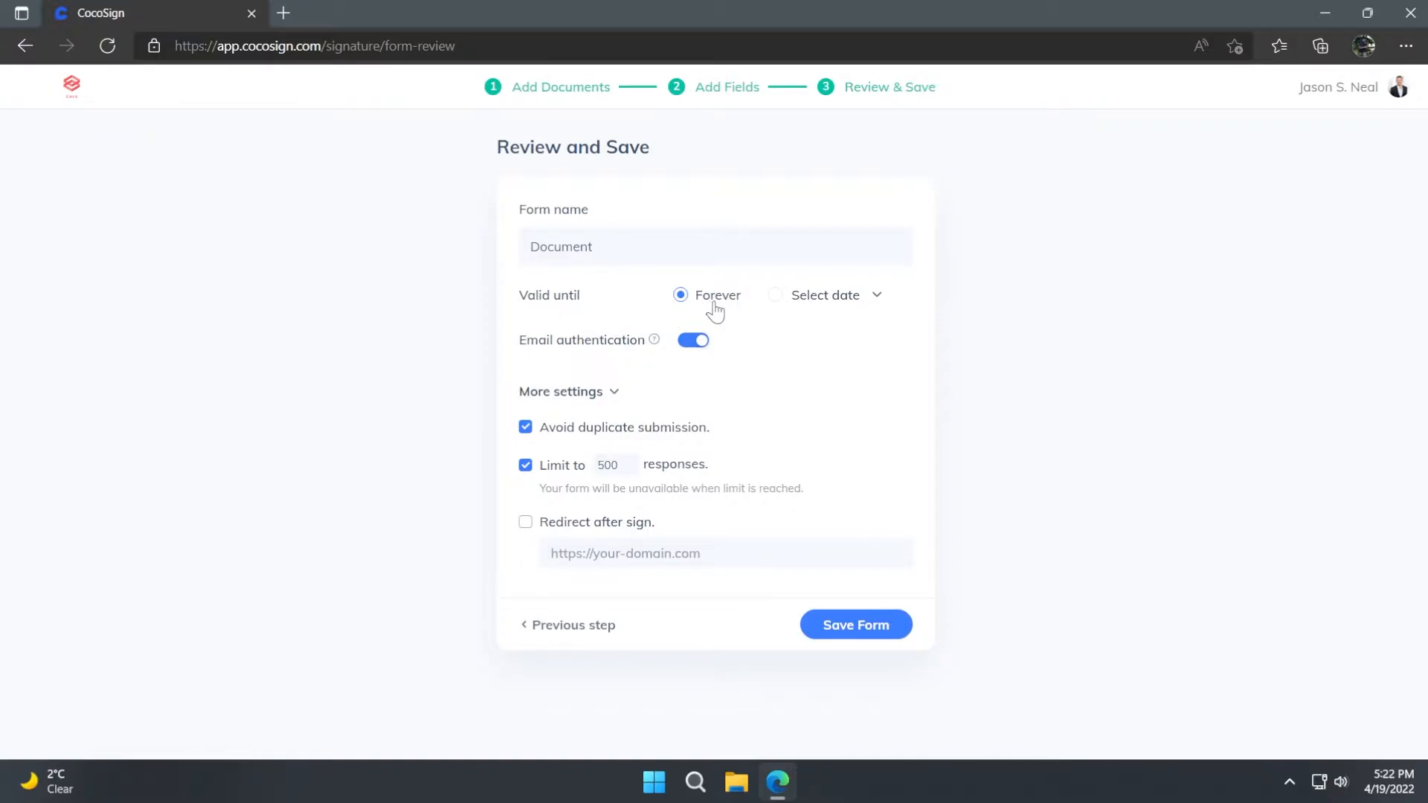
# - Save the form with validity set to Forever and no redirect after signing, and copy its form URL
pyautogui.click(776, 298)
pyautogui.click(643, 527)
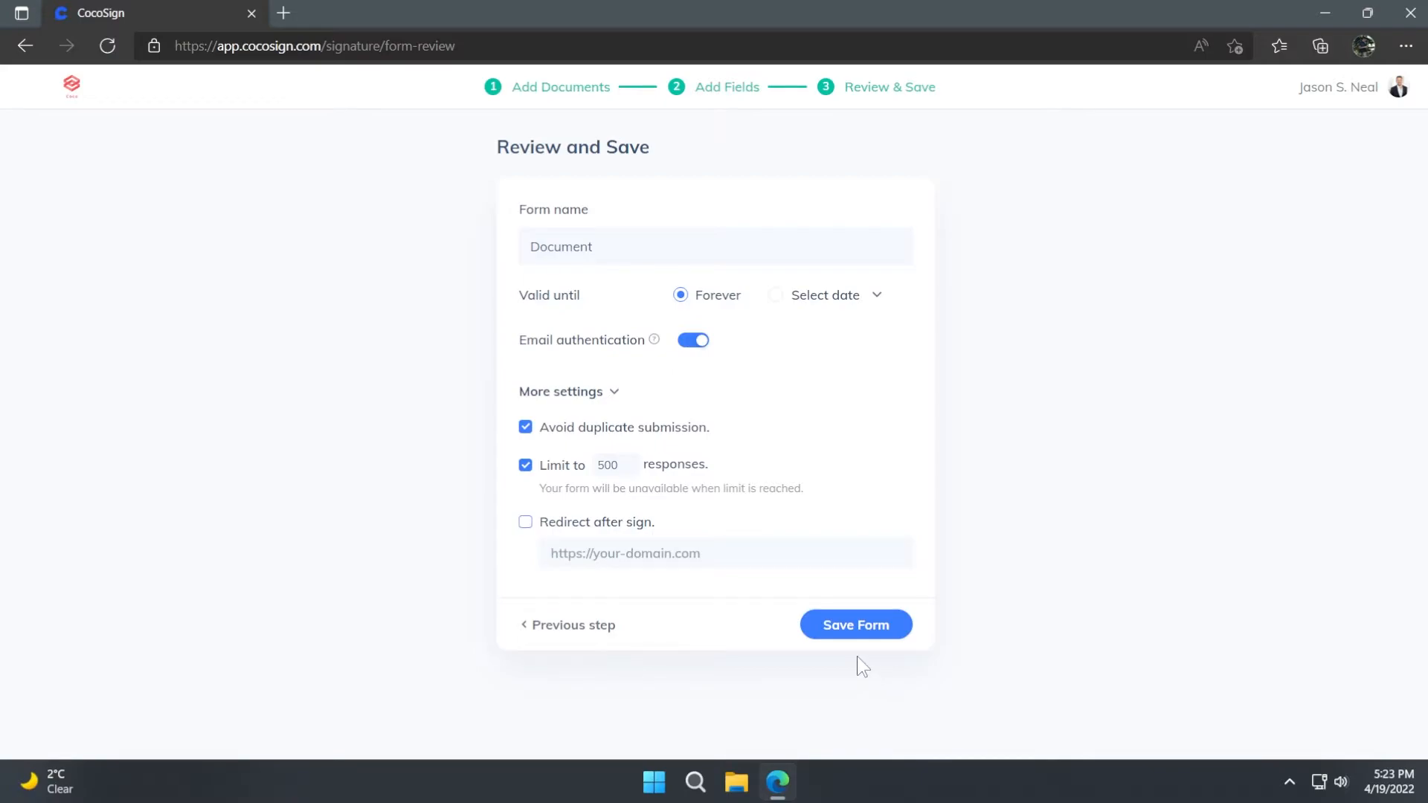
pyautogui.click(855, 634)
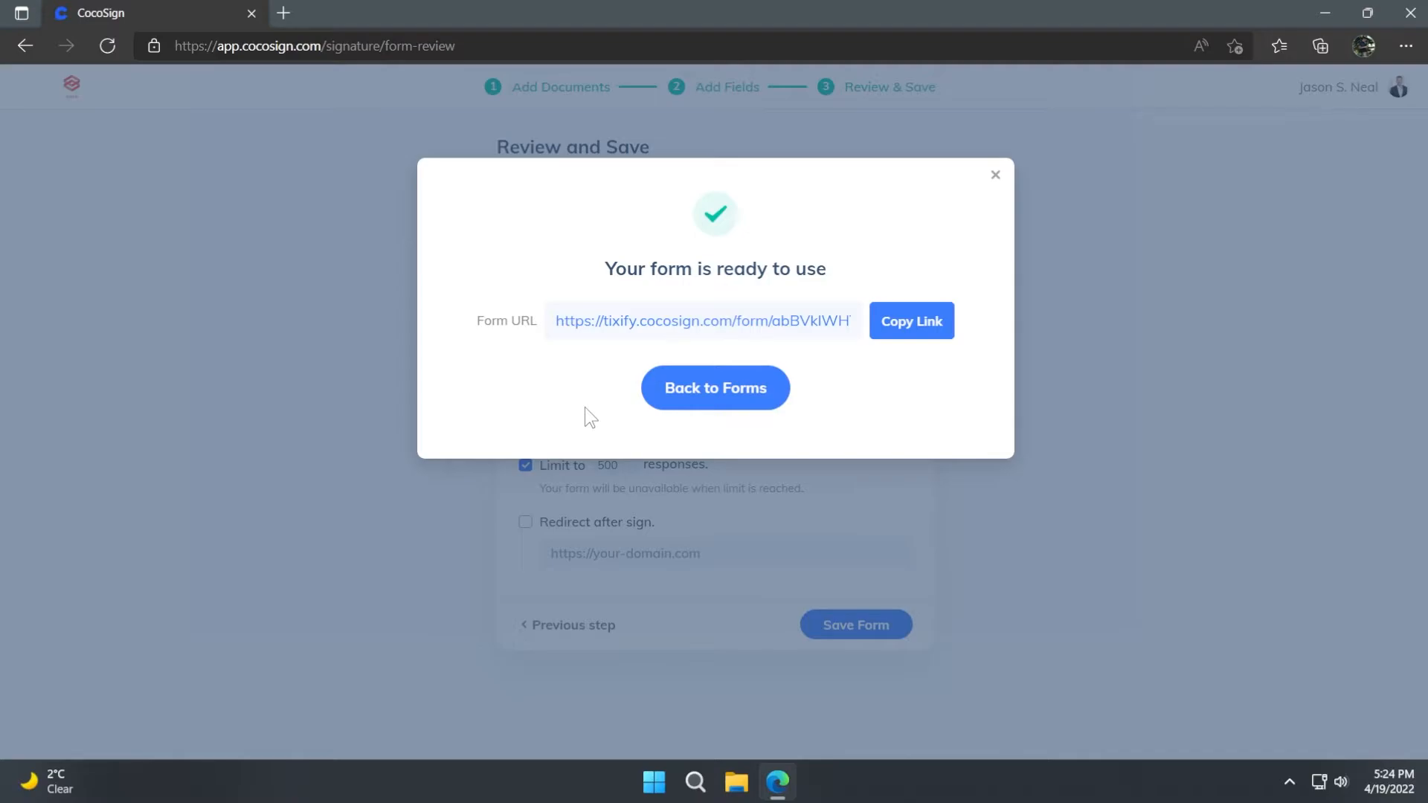
pyautogui.click(910, 332)
pyautogui.click(904, 332)
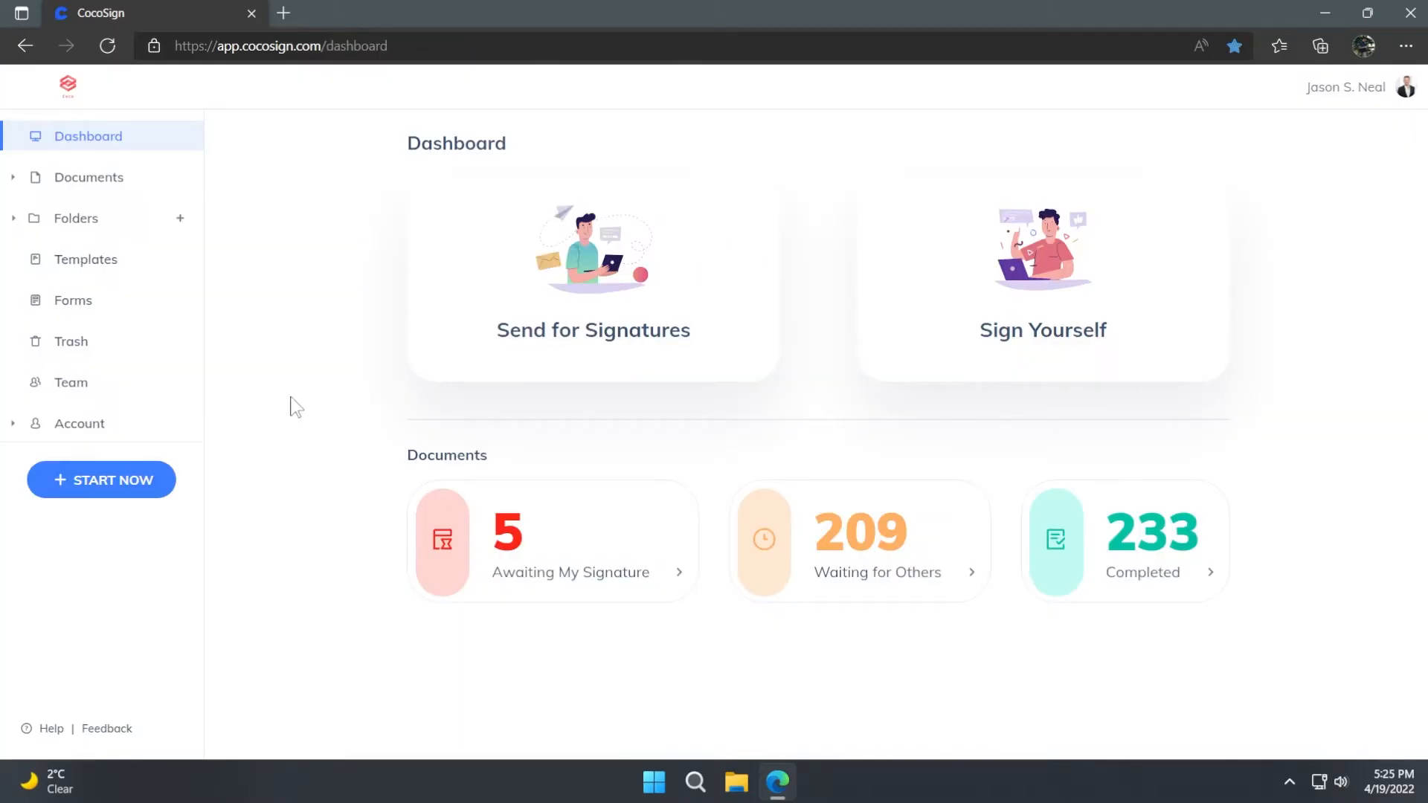
# - Open the sharing link of the "Document" form from the forms list and copy it
pyautogui.click(81, 305)
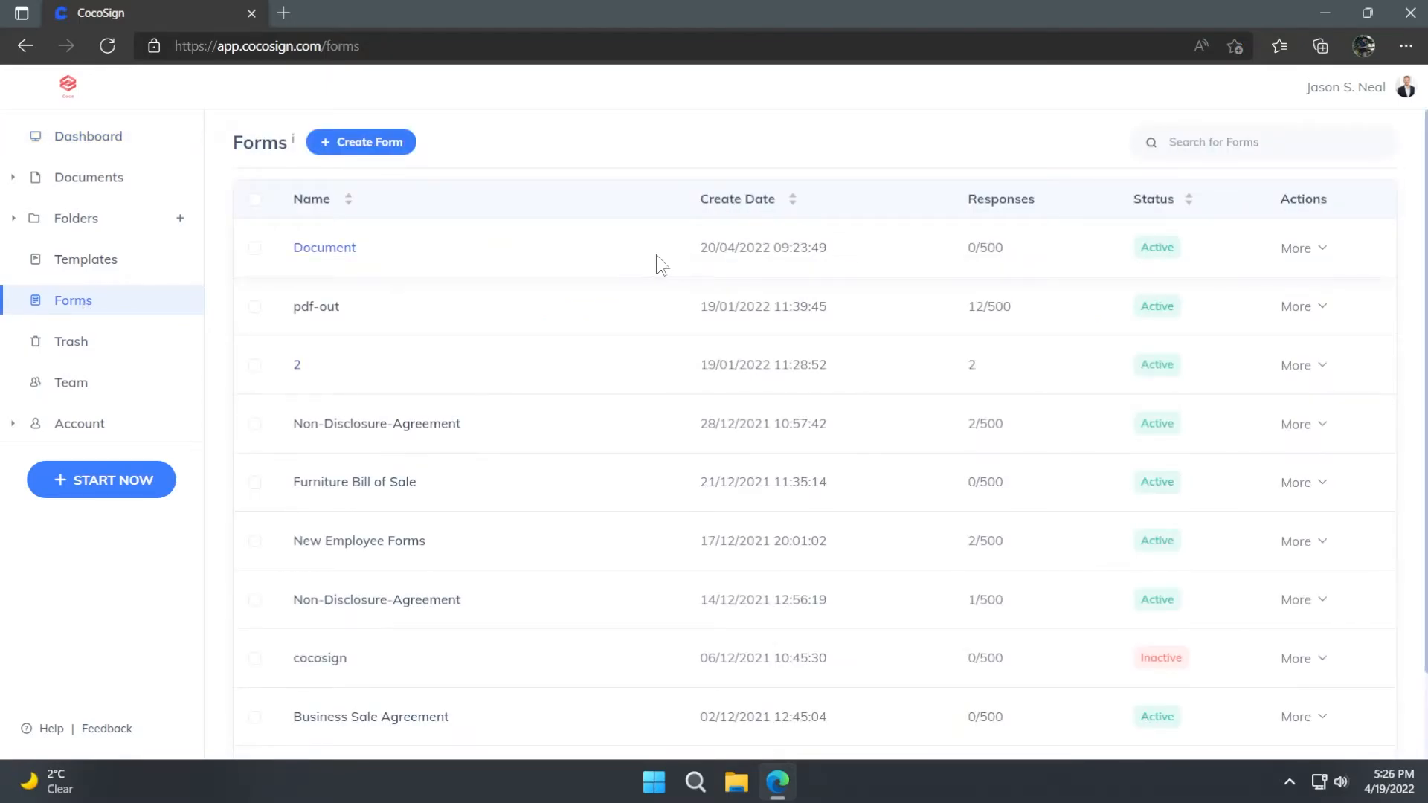
pyautogui.click(1324, 253)
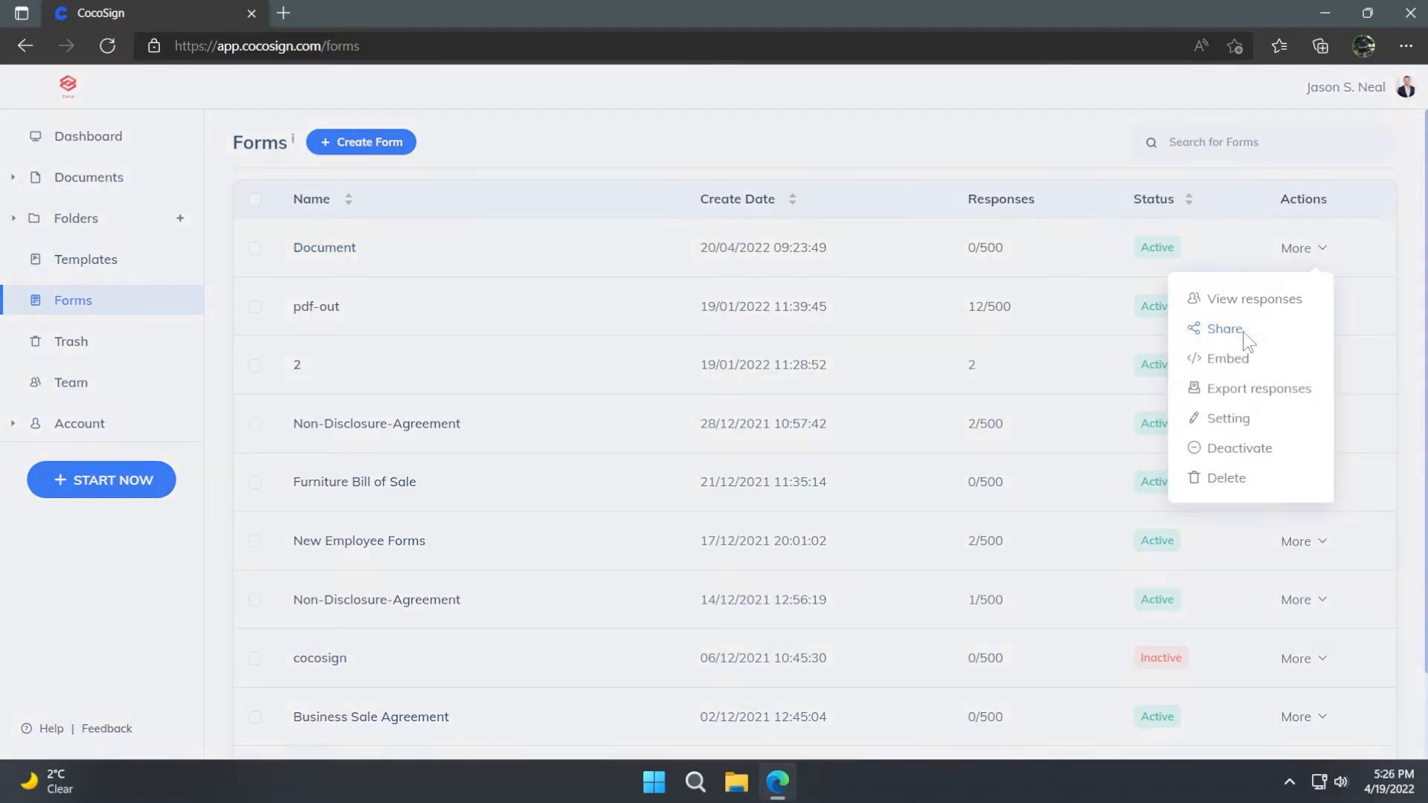
pyautogui.click(1242, 332)
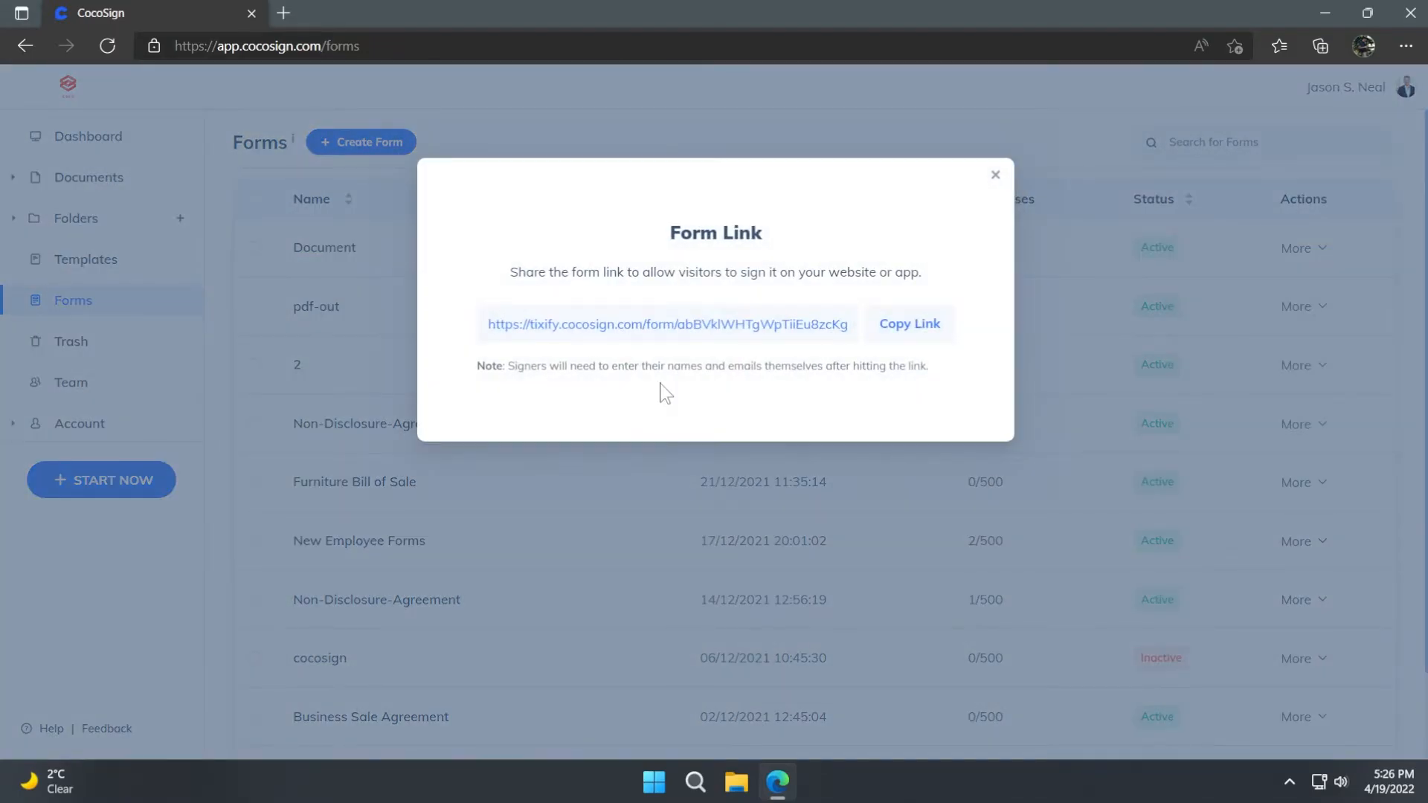
pyautogui.click(912, 331)
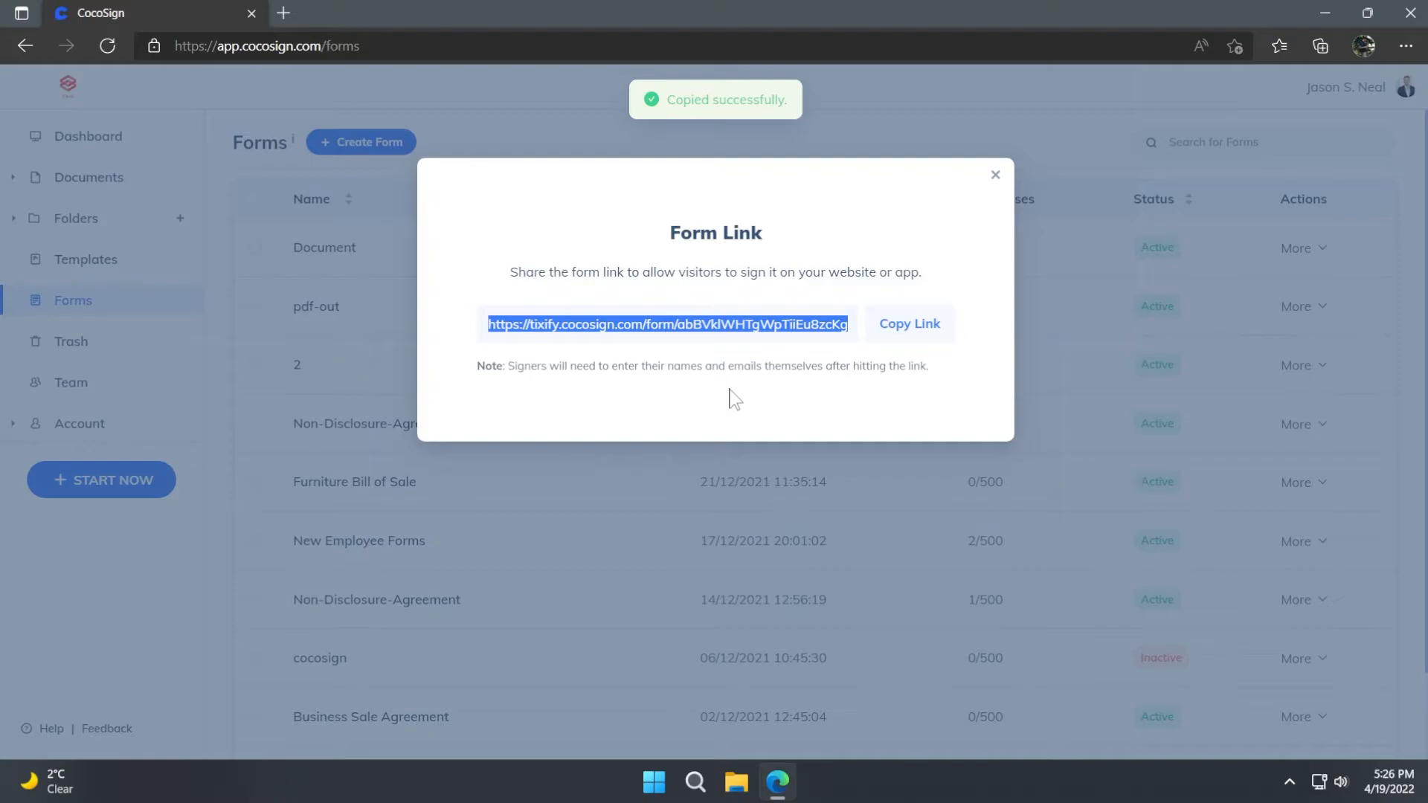
pyautogui.click(613, 394)
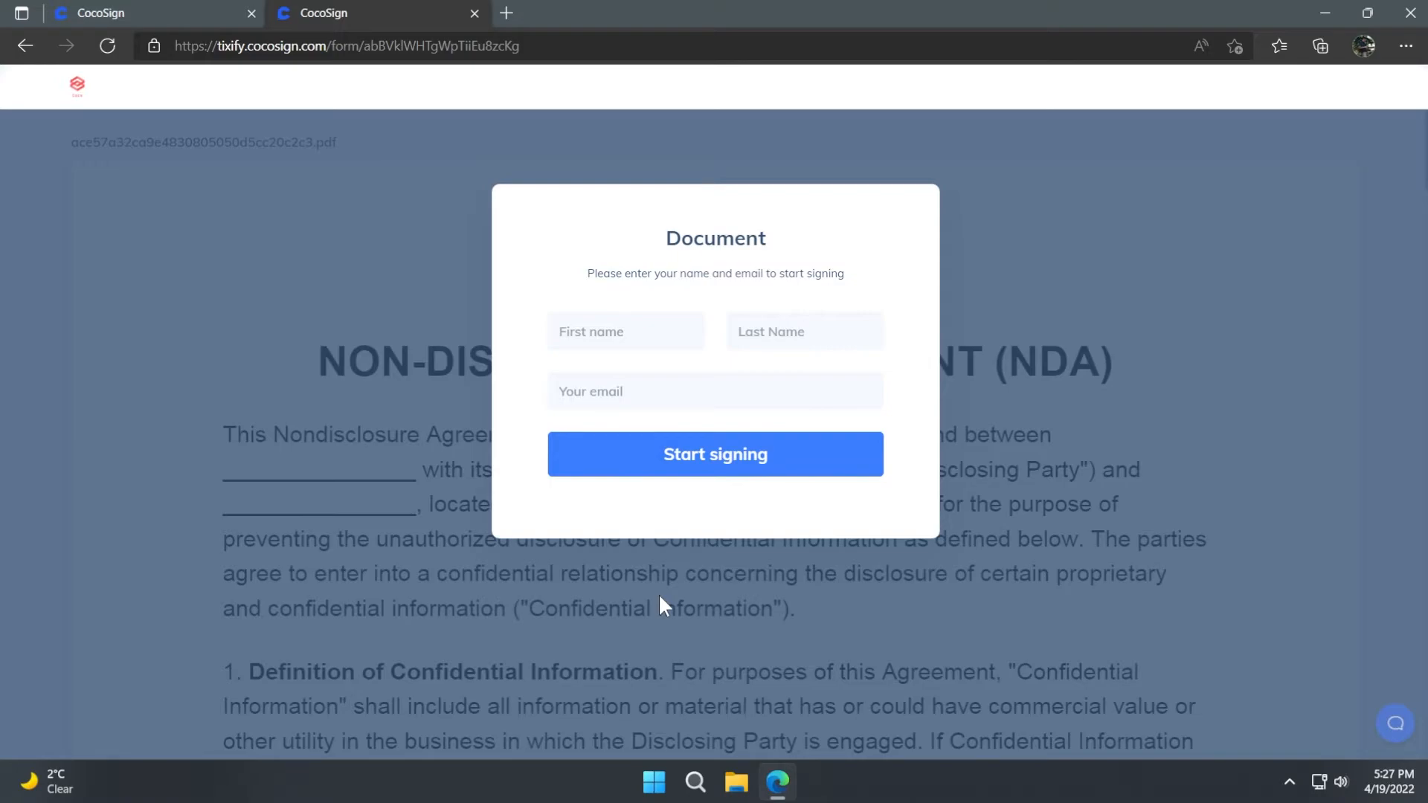
# - Fill in the signer's first name, last name and email on the shared form and start signing
pyautogui.click(626, 332)
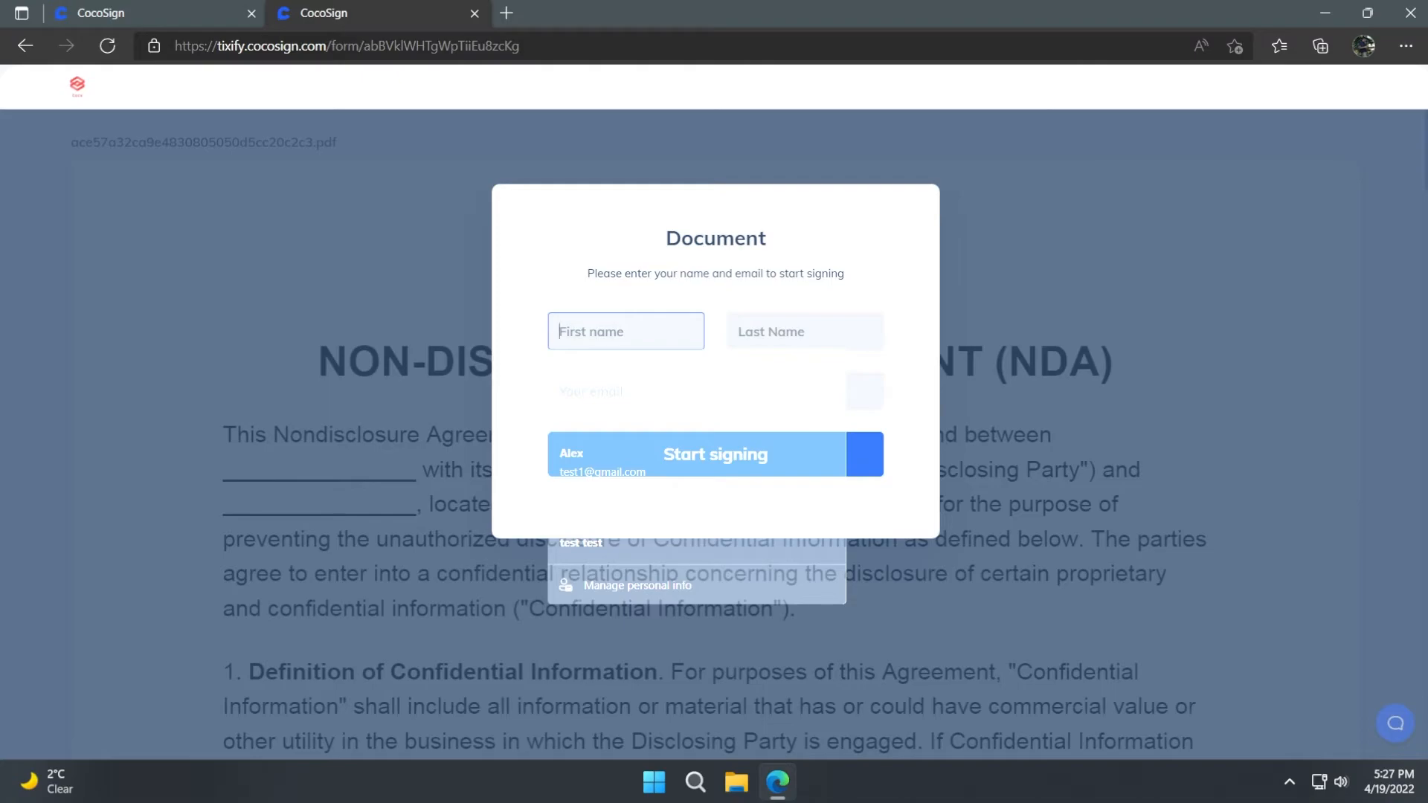
pyautogui.press('Return')
pyautogui.click(717, 469)
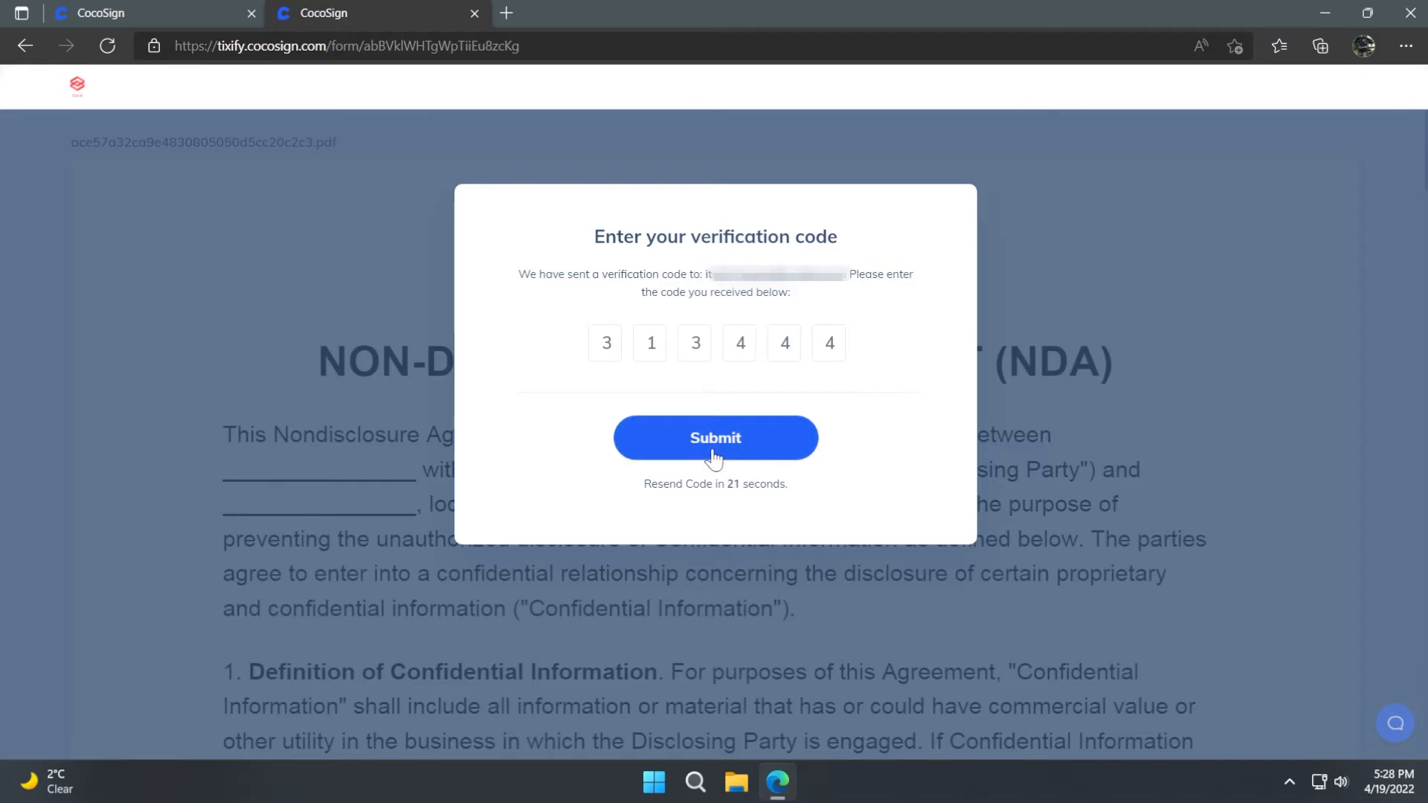
# - Submit the emailed verification code and complete the signing of the non-disclosure agreement
pyautogui.click(714, 455)
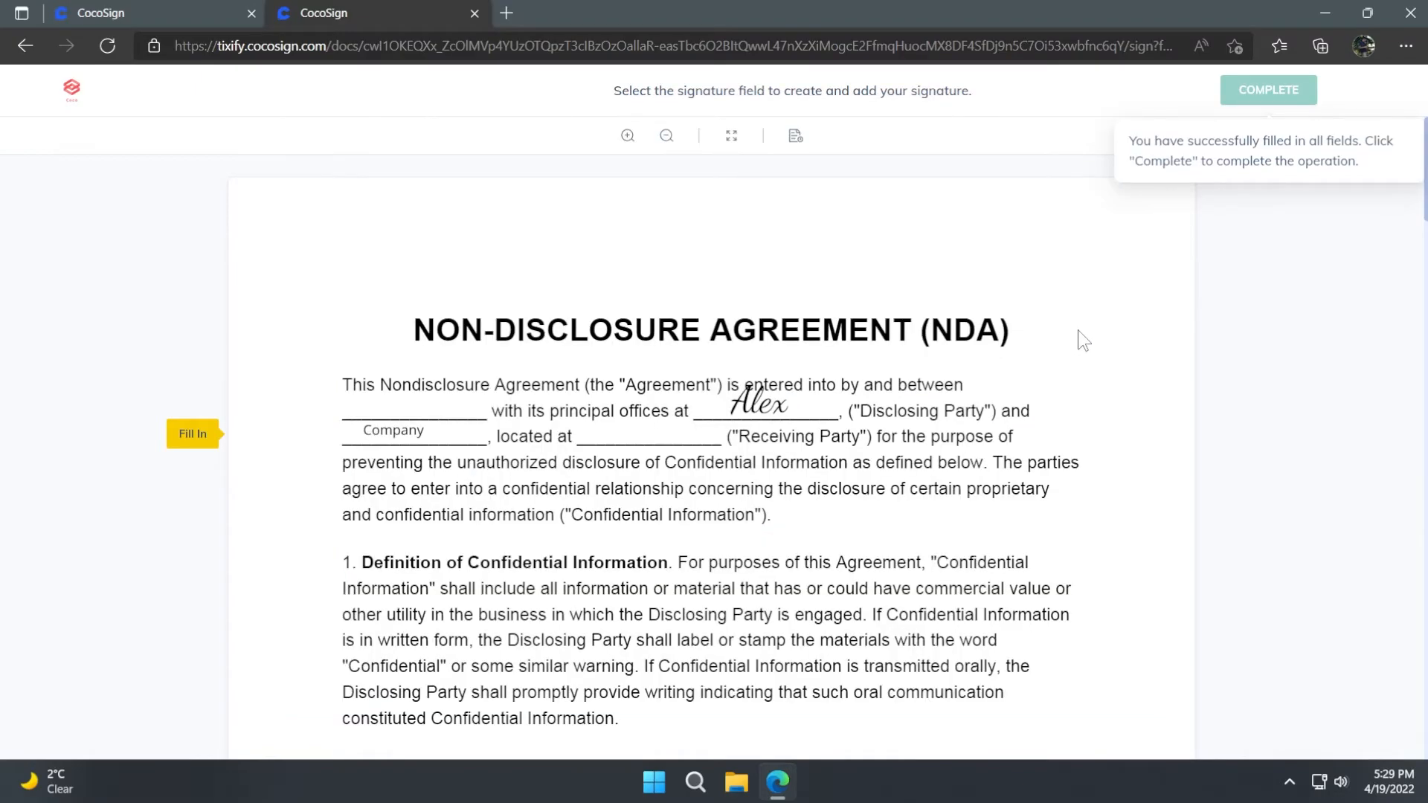
pyautogui.click(1264, 96)
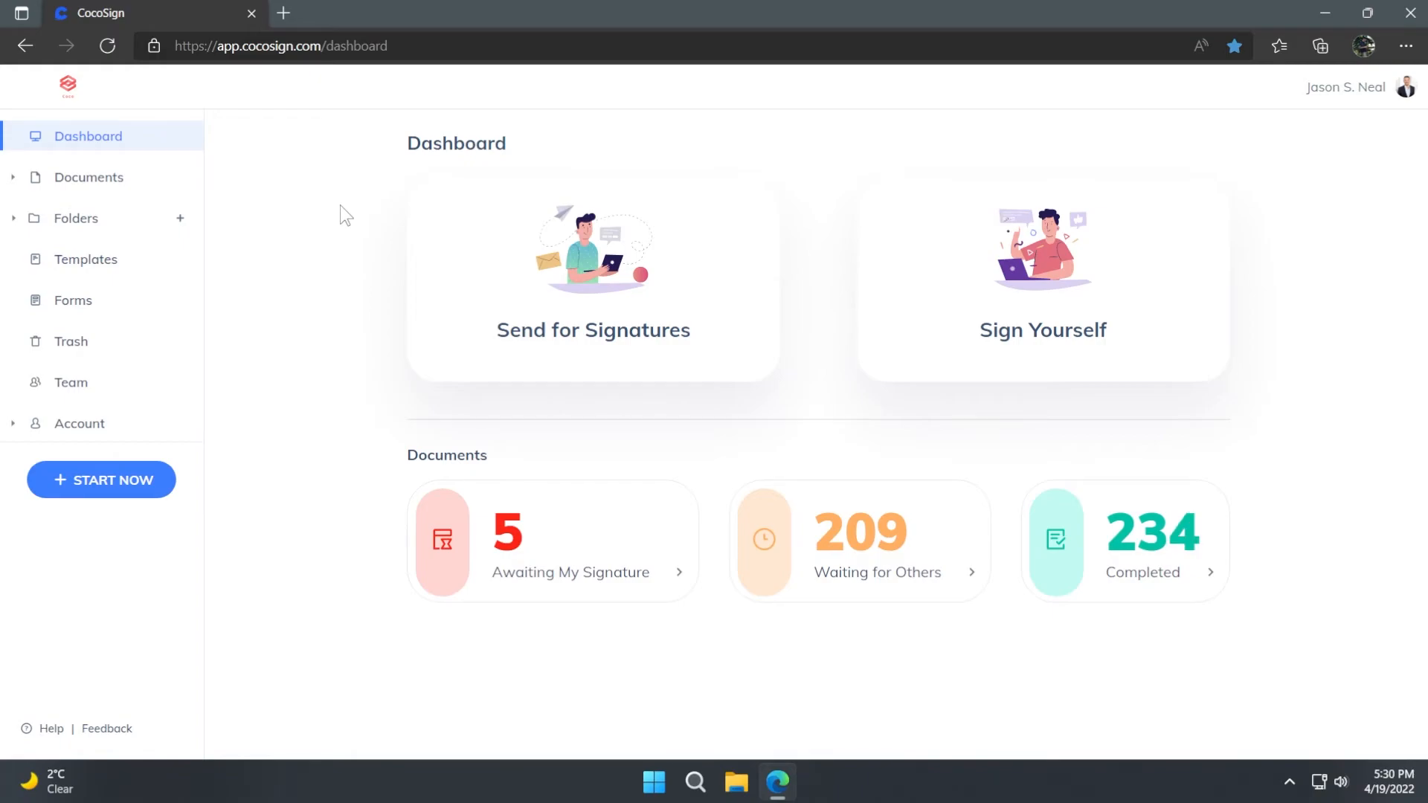
# - Open the embed options of the "Document" form and copy the code for embedding it into a website
pyautogui.click(75, 315)
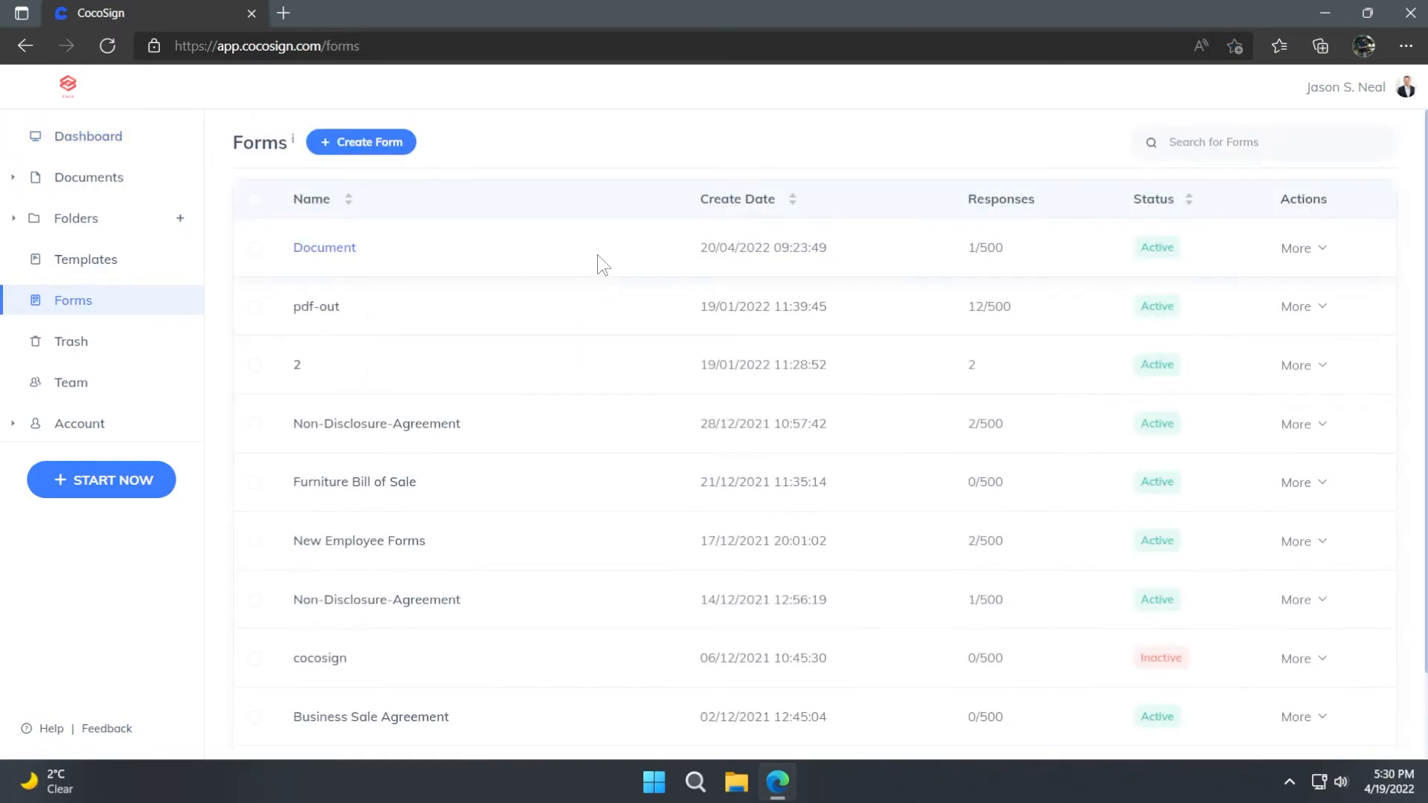
pyautogui.click(1323, 255)
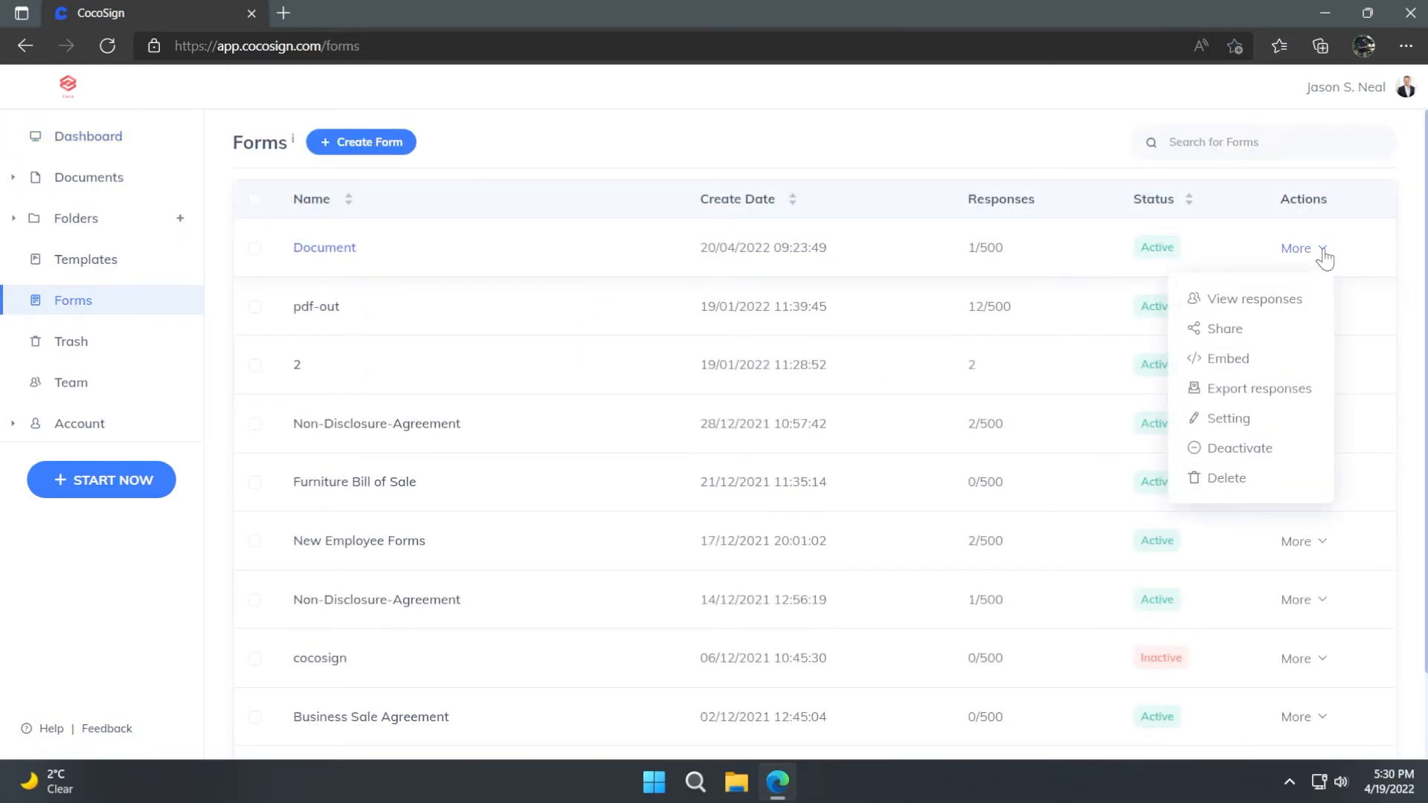
pyautogui.click(1241, 362)
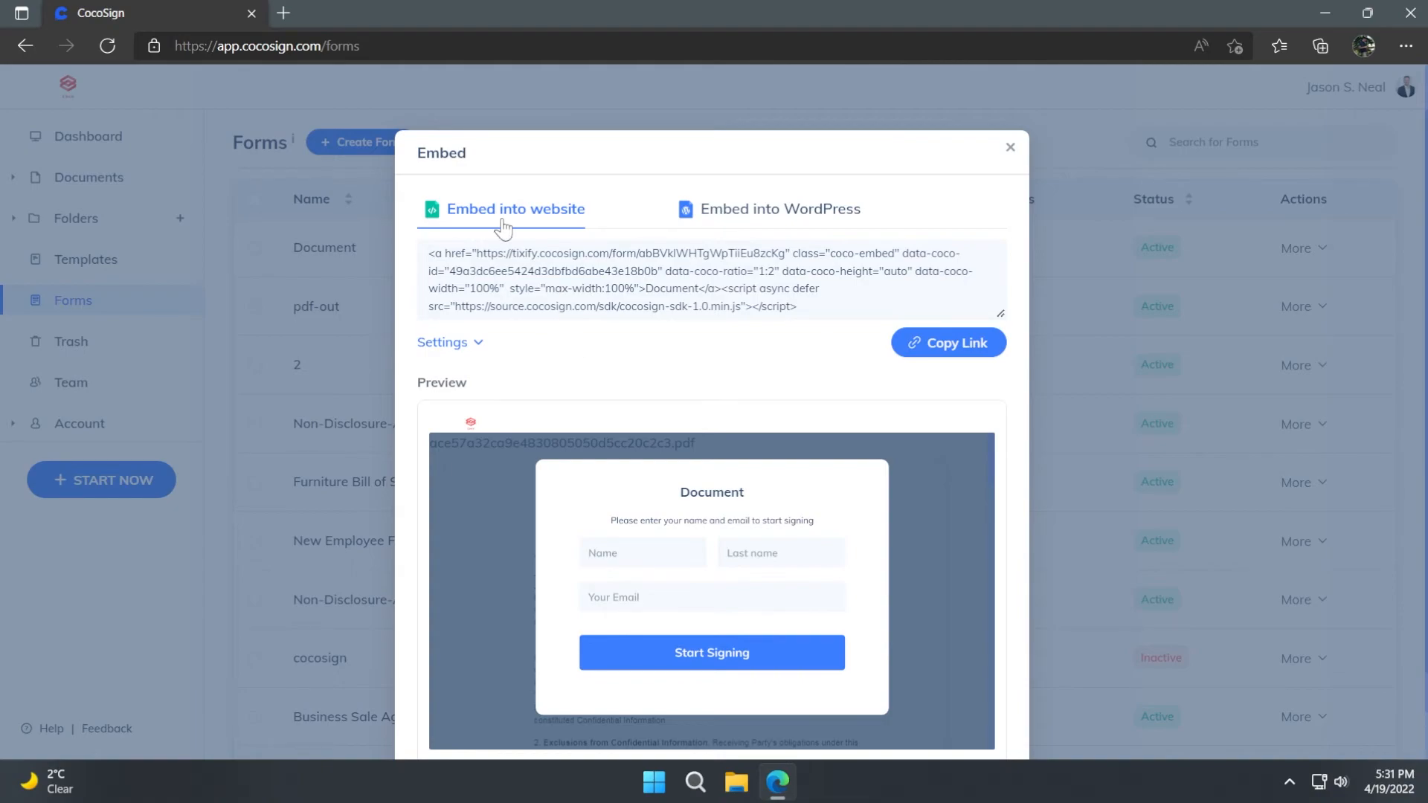
pyautogui.click(947, 347)
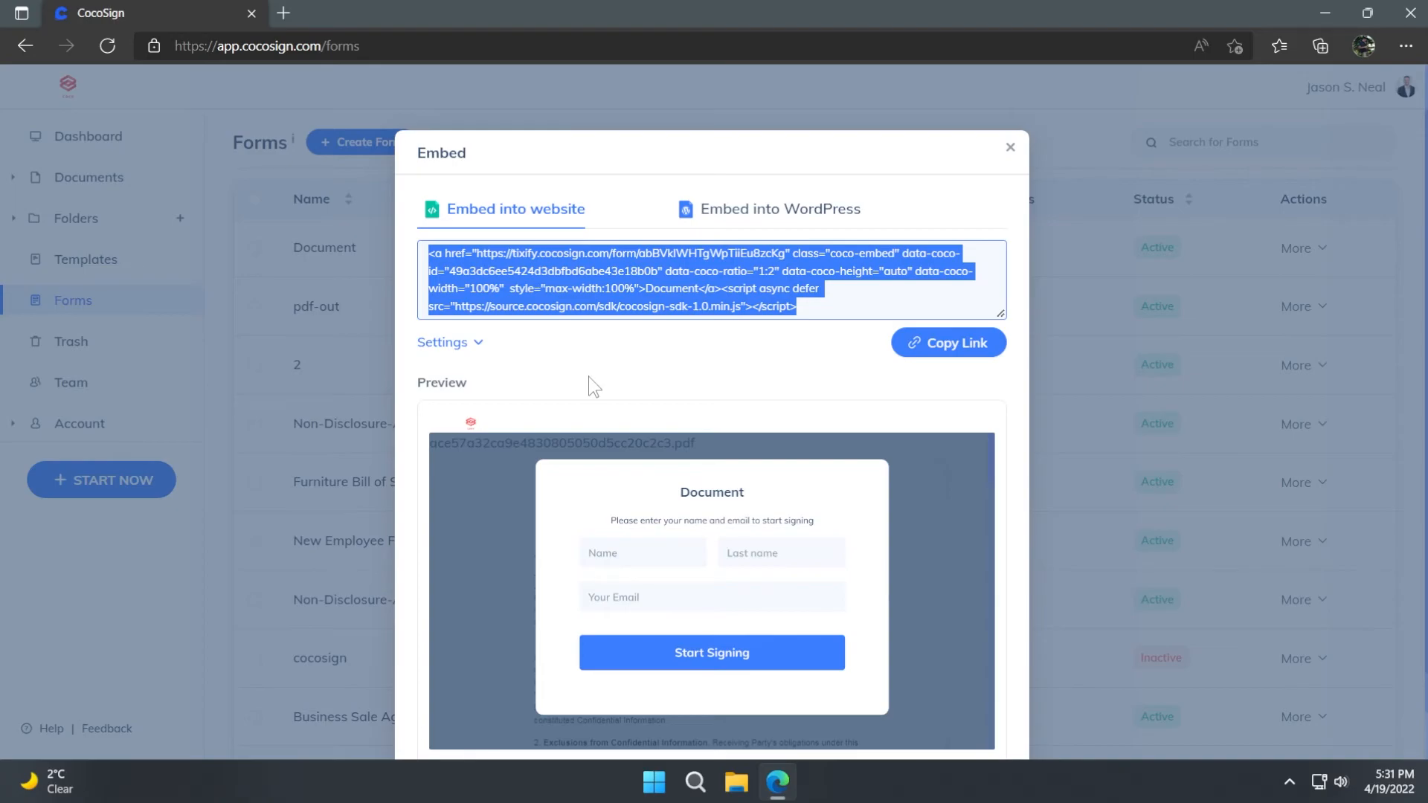
# - Switch to the WordPress embed code and set its size to a fixed width of 520 px and fixed height of 600 px
pyautogui.click(710, 210)
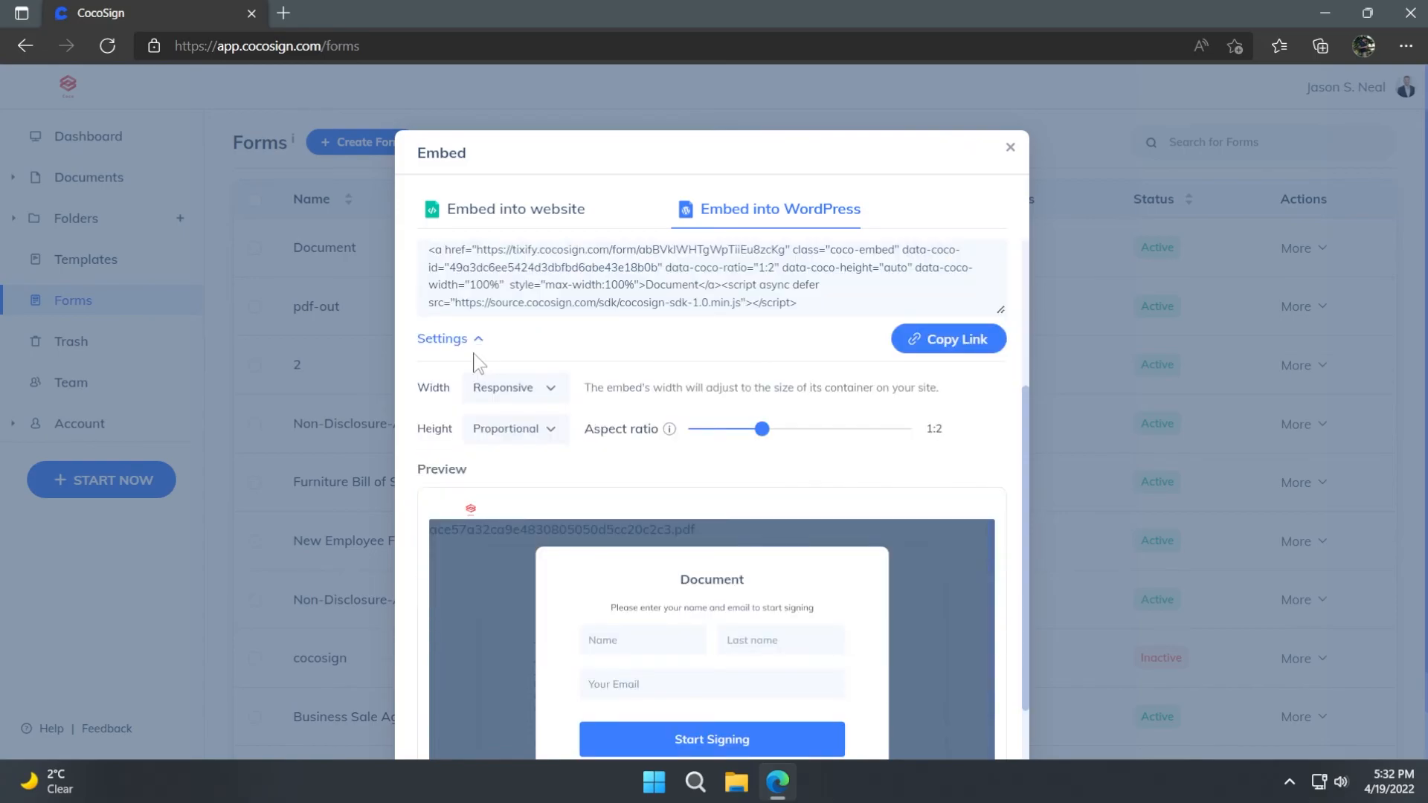
pyautogui.click(466, 340)
pyautogui.click(467, 340)
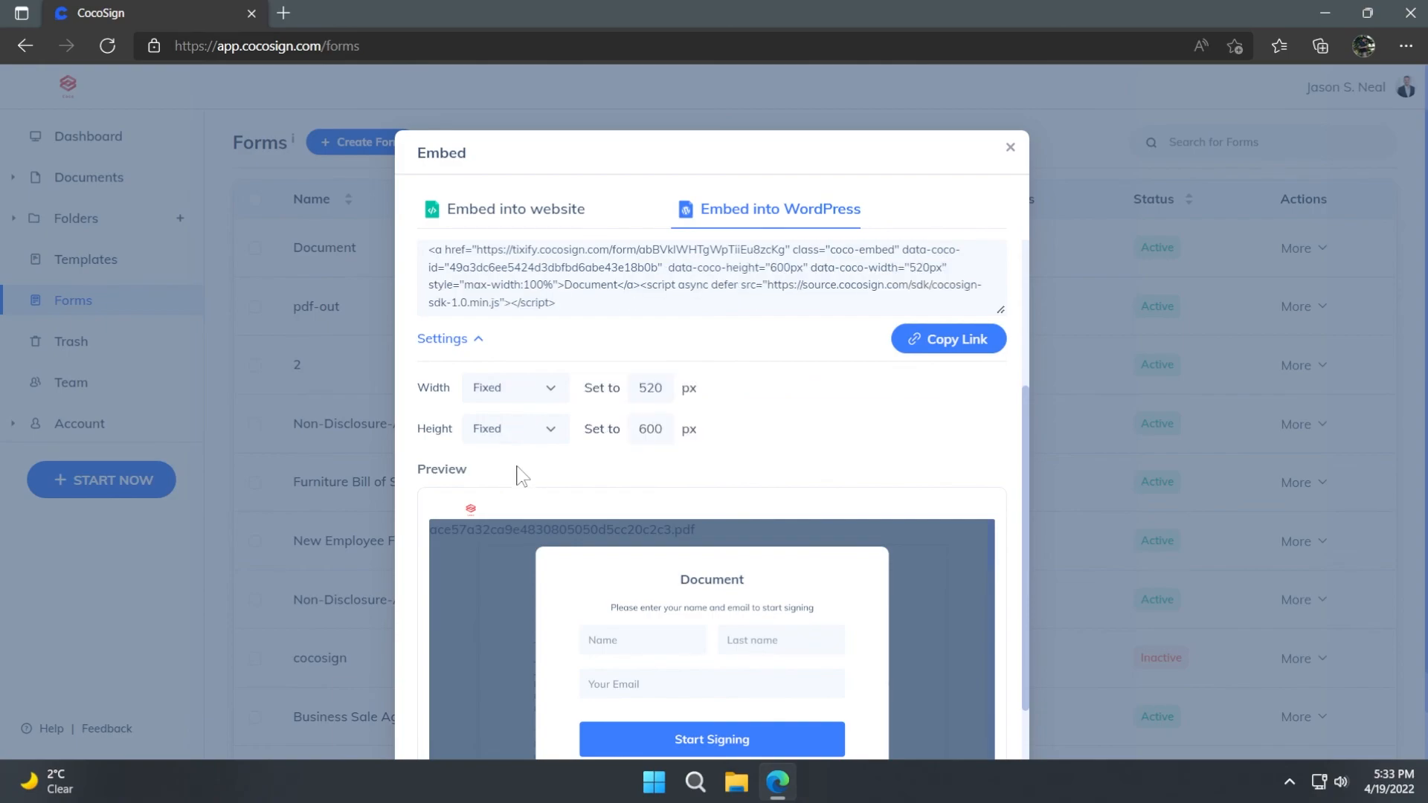
pyautogui.click(650, 428)
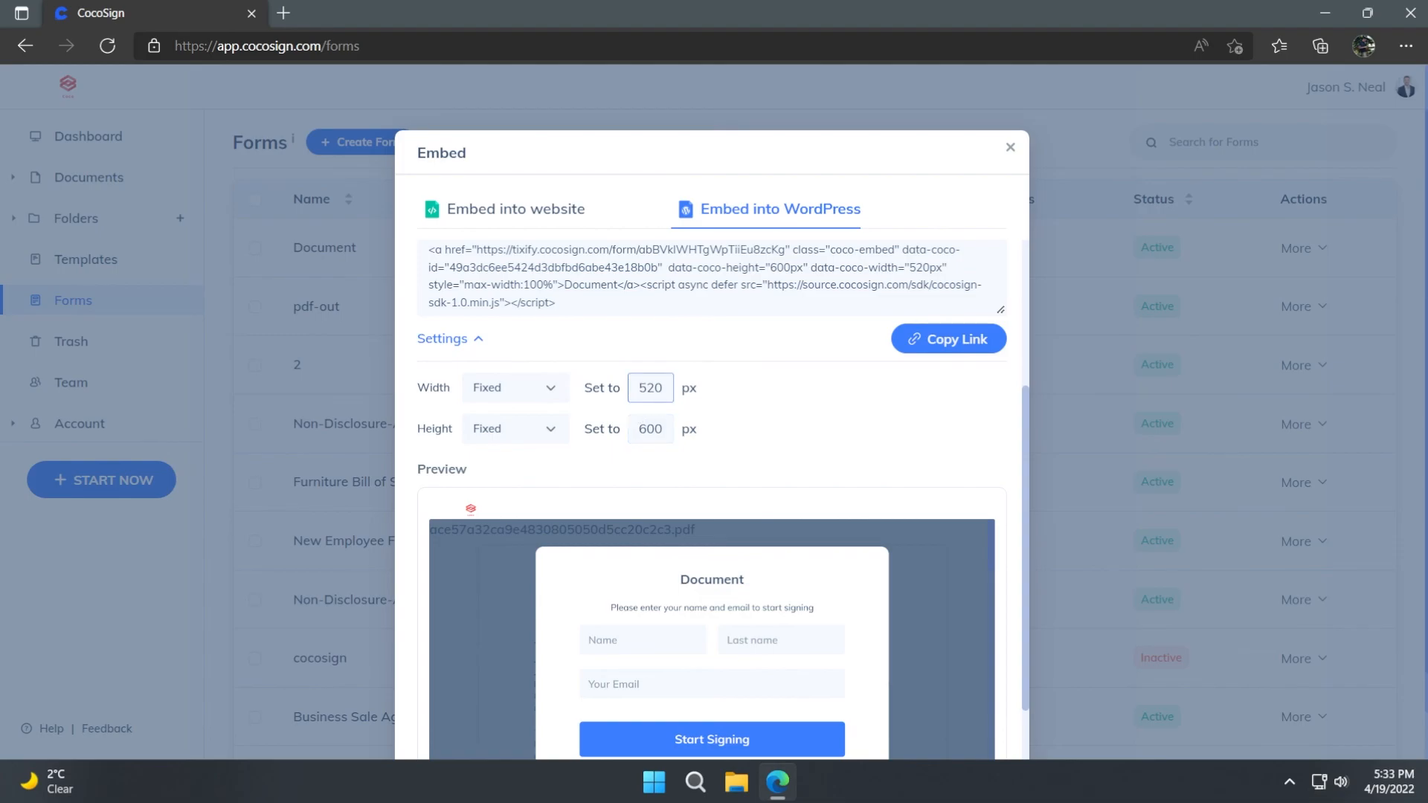